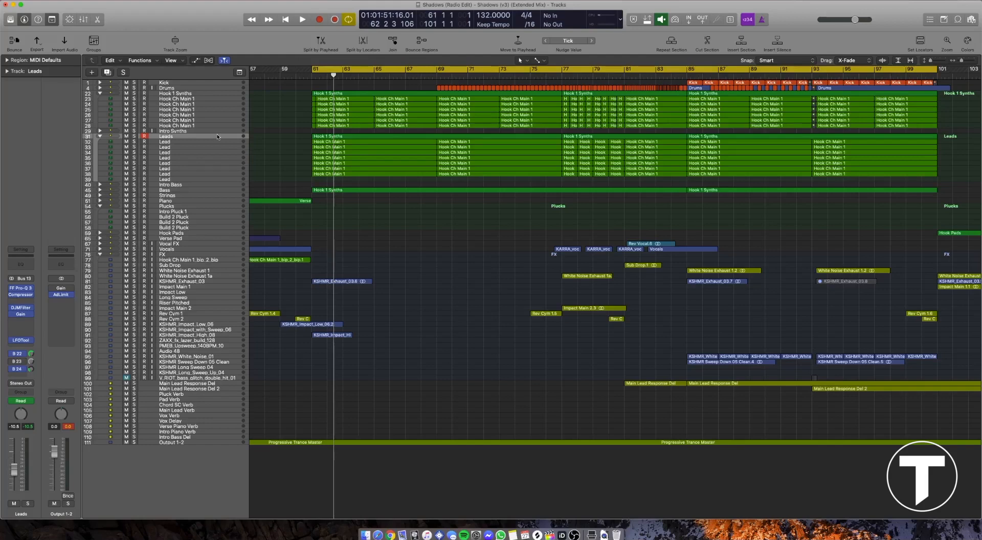
# Step: Listen to the full hook section around bar 61 and mute the Leads stack
pyautogui.press('space')
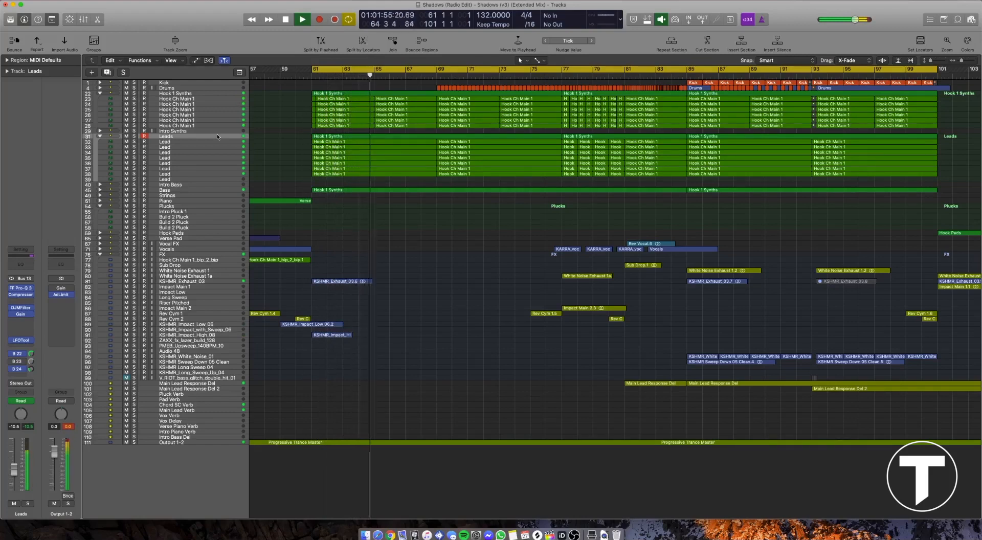
pyautogui.press('space')
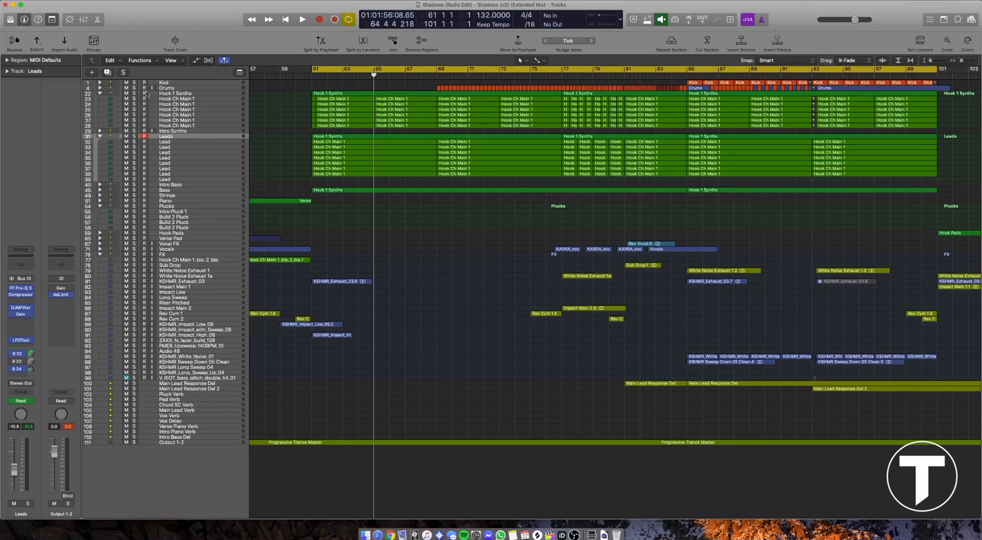
pyautogui.click(155, 137)
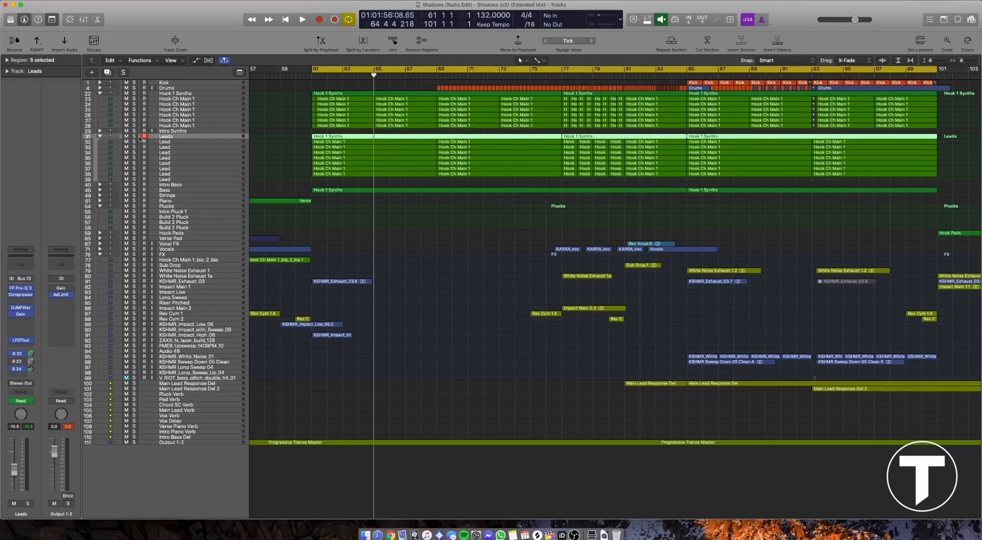
pyautogui.click(127, 136)
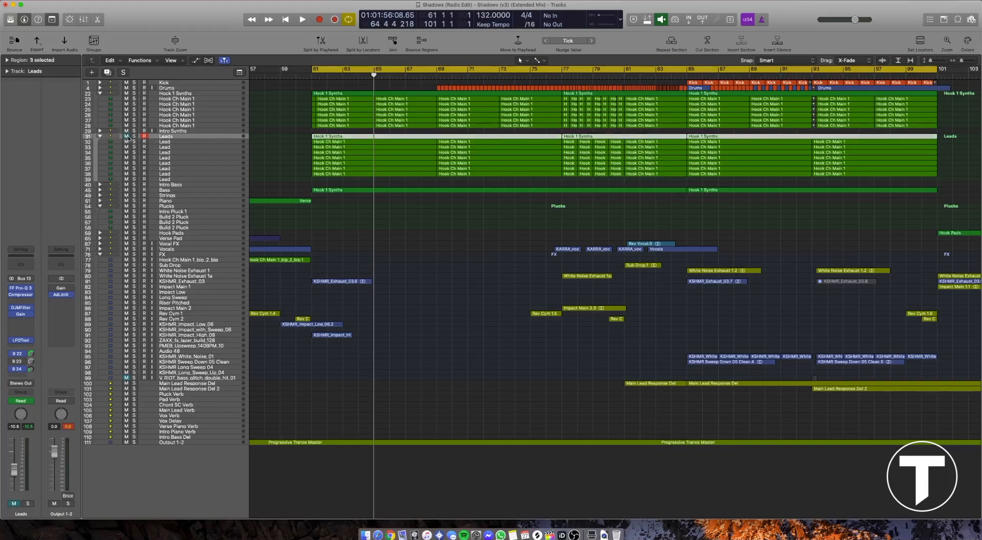
# Step: Solo the Hook 1 Synths stack and play its chords from bar 61 on their own
pyautogui.click(175, 94)
pyautogui.press('super+Down')
pyautogui.scroll(10, 306, 109)
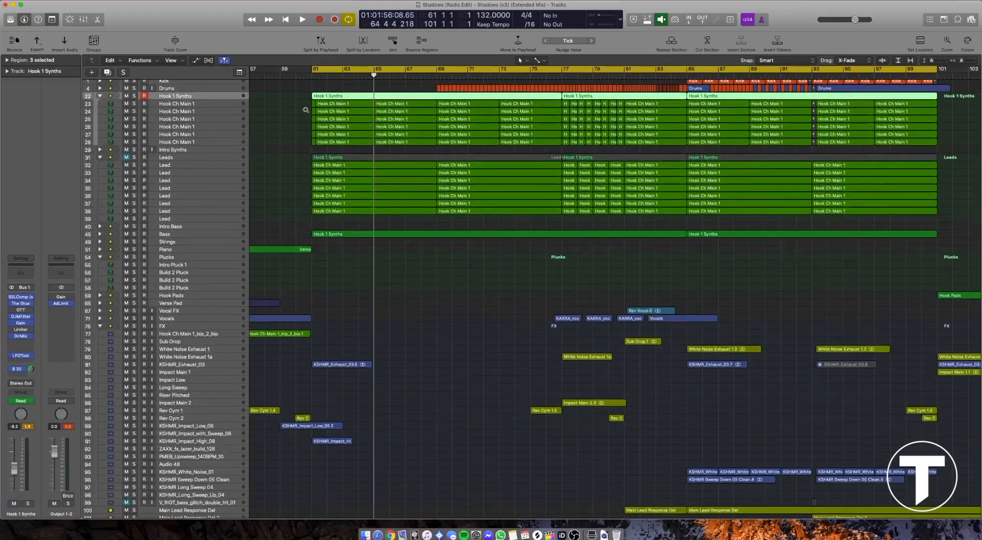
pyautogui.press('super+Right')
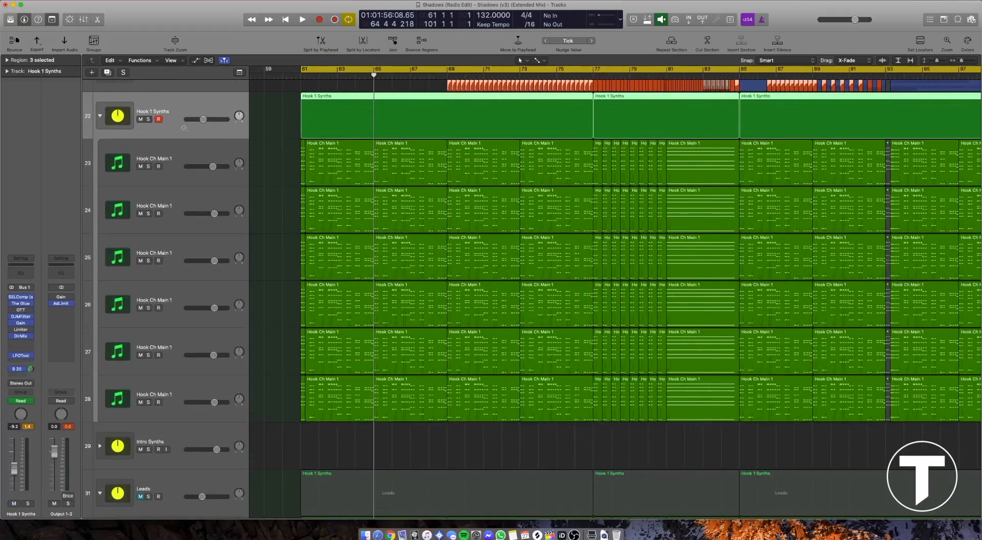
pyautogui.click(149, 120)
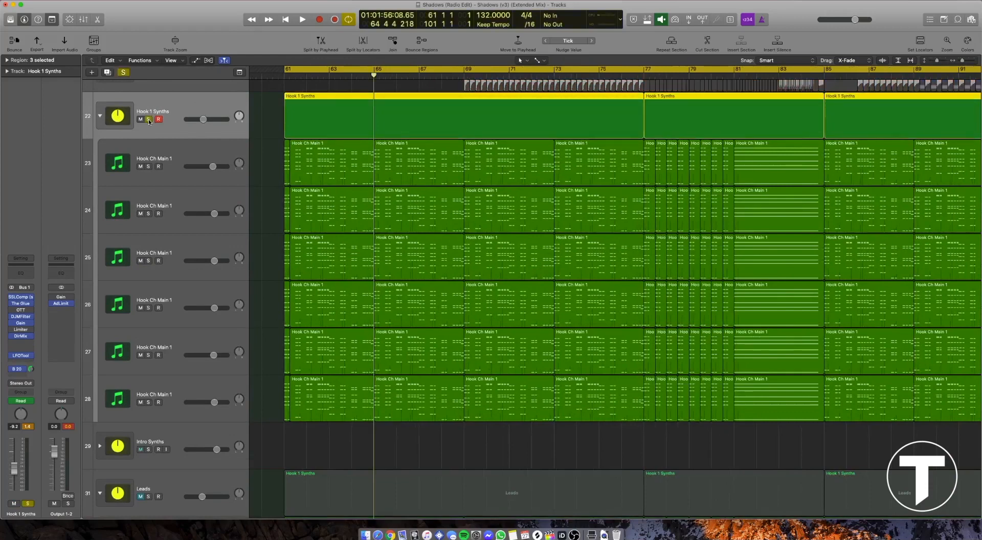
pyautogui.press('space')
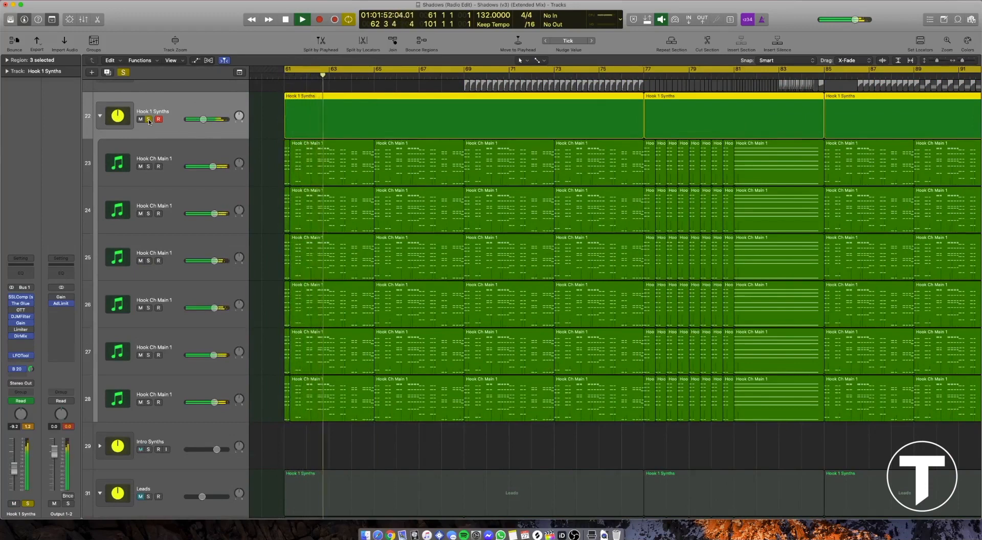
pyautogui.press('space')
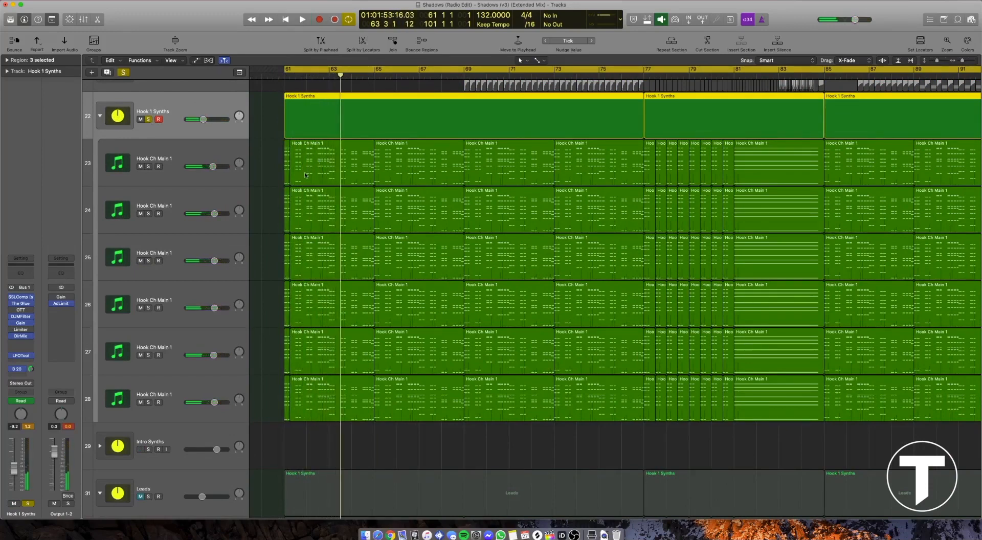
pyautogui.scroll(5, 307, 173)
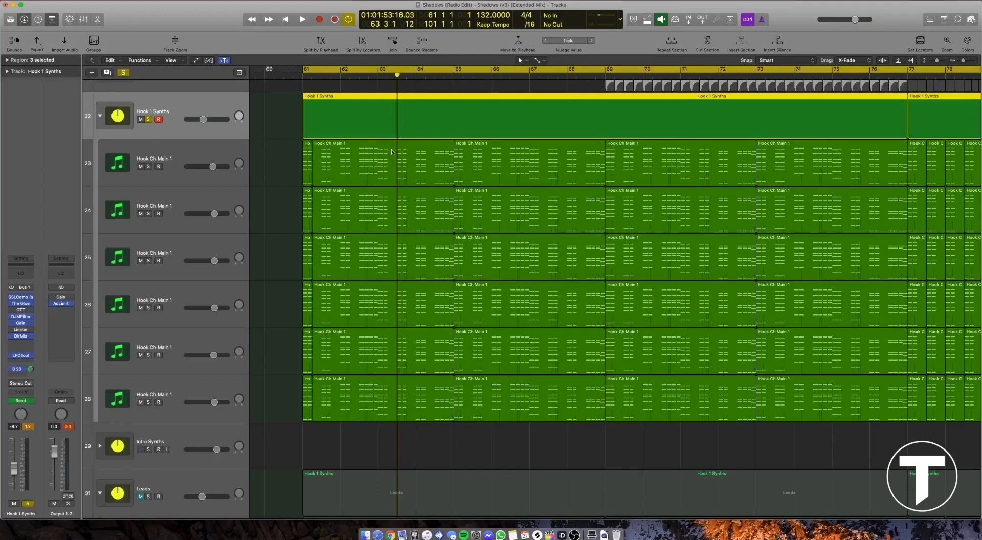
# Step: Show the Chord SC Verb channel fed by the Bus 20 send and open its ArtsAcoustic Reverb over the arrangement
pyautogui.click(31, 369)
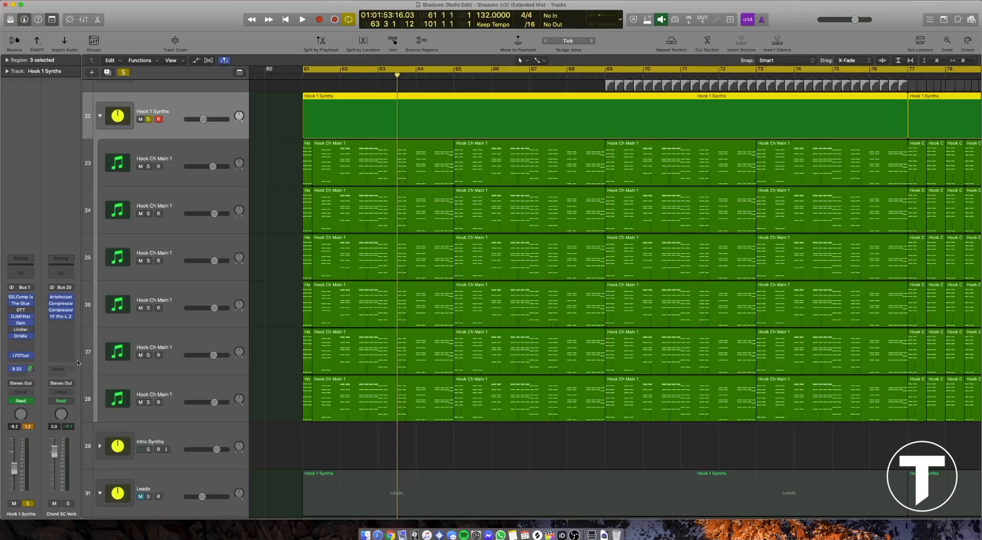
pyautogui.click(61, 299)
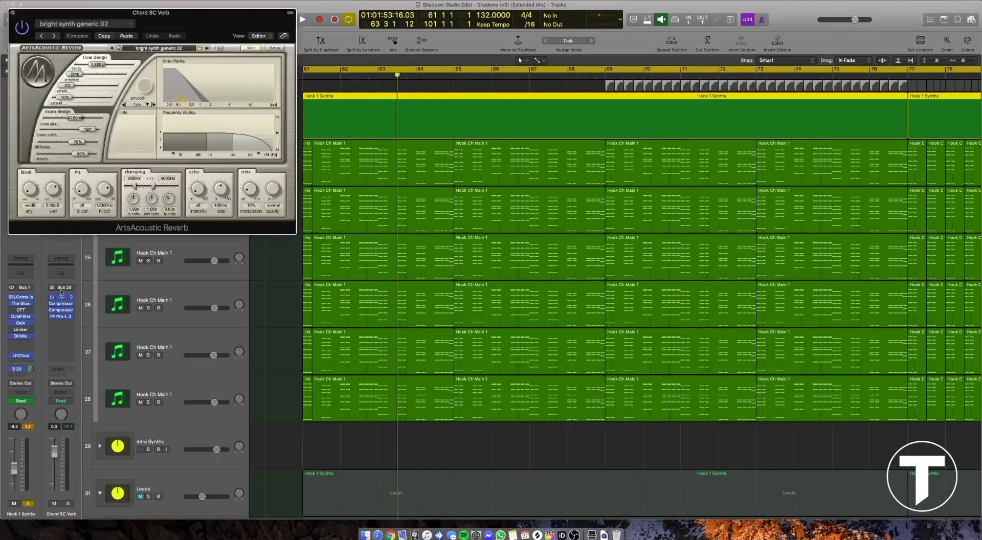
pyautogui.moveTo(188, 9); pyautogui.dragTo(747, 106)
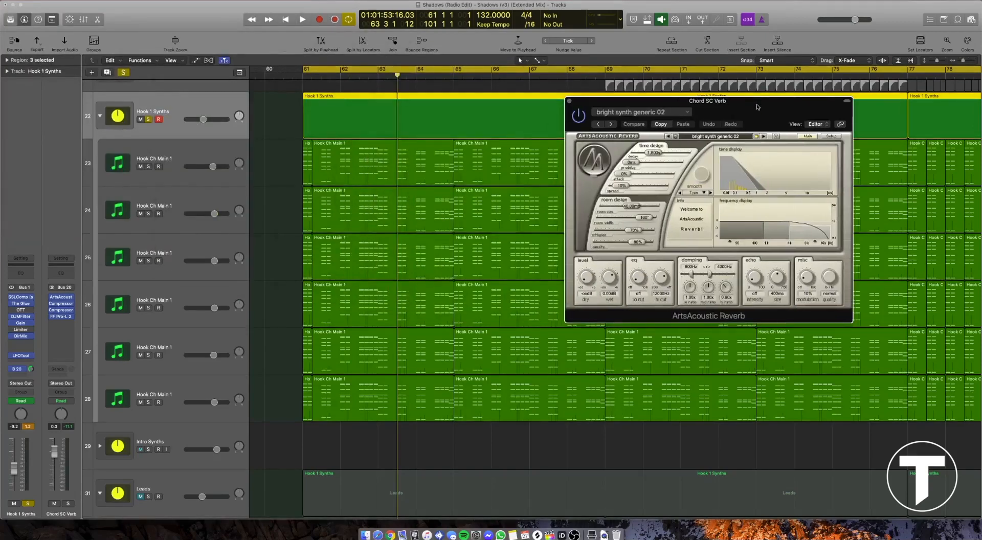
# Step: Open both Compressors on Chord SC Verb side by side and compare their threshold and ratio settings
pyautogui.click(61, 309)
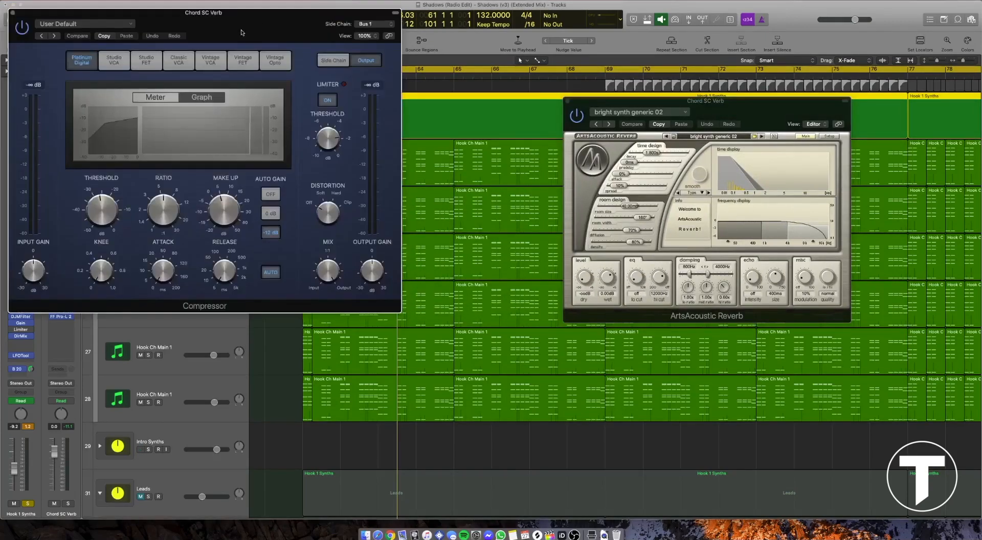
pyautogui.moveTo(240, 32); pyautogui.dragTo(344, 69)
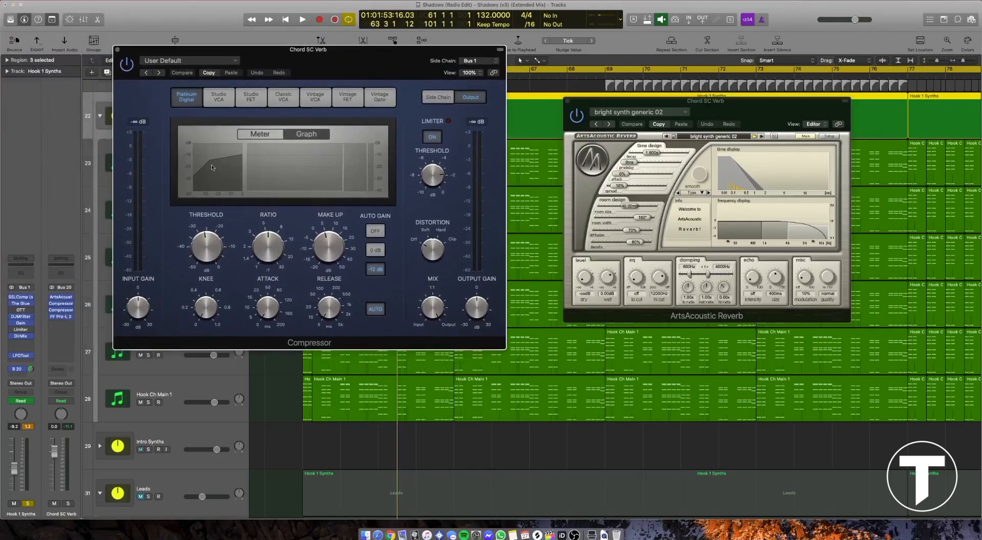
pyautogui.click(61, 311)
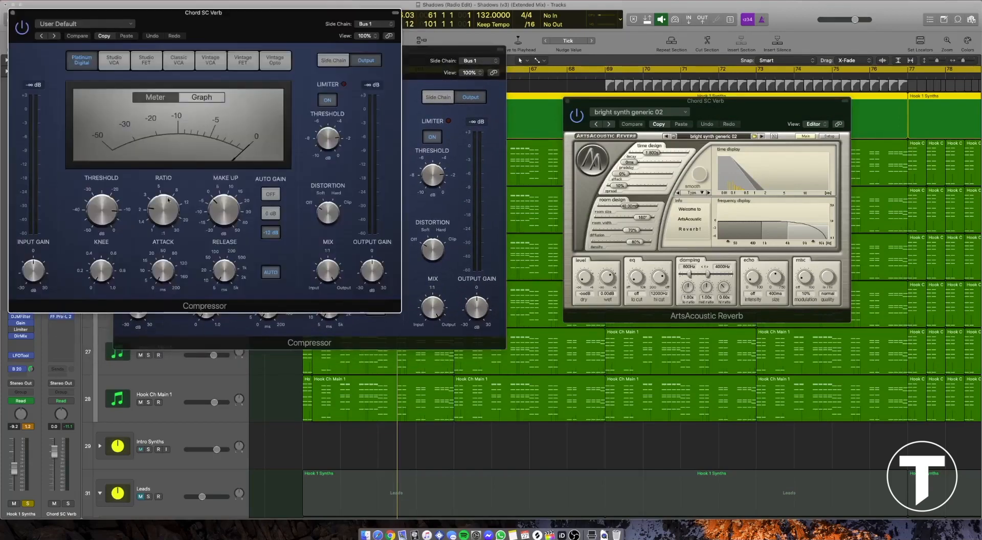
pyautogui.moveTo(252, 39); pyautogui.dragTo(720, 188)
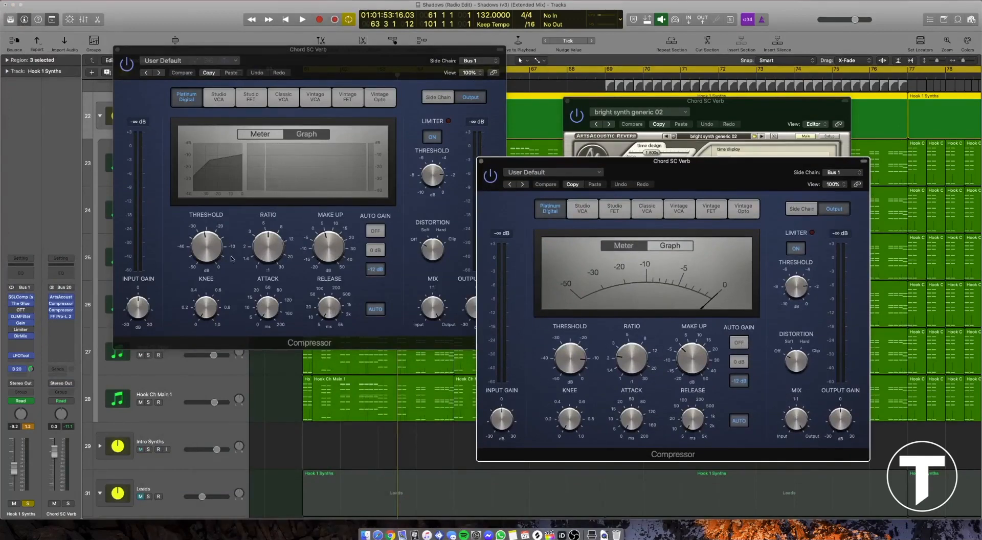
pyautogui.moveTo(199, 251)
pyautogui.moveTo(602, 367)
pyautogui.moveTo(266, 241)
pyautogui.moveTo(617, 335)
# Step: Close the second Compressor's window and move the first one clear of the track headers
pyautogui.click(480, 161)
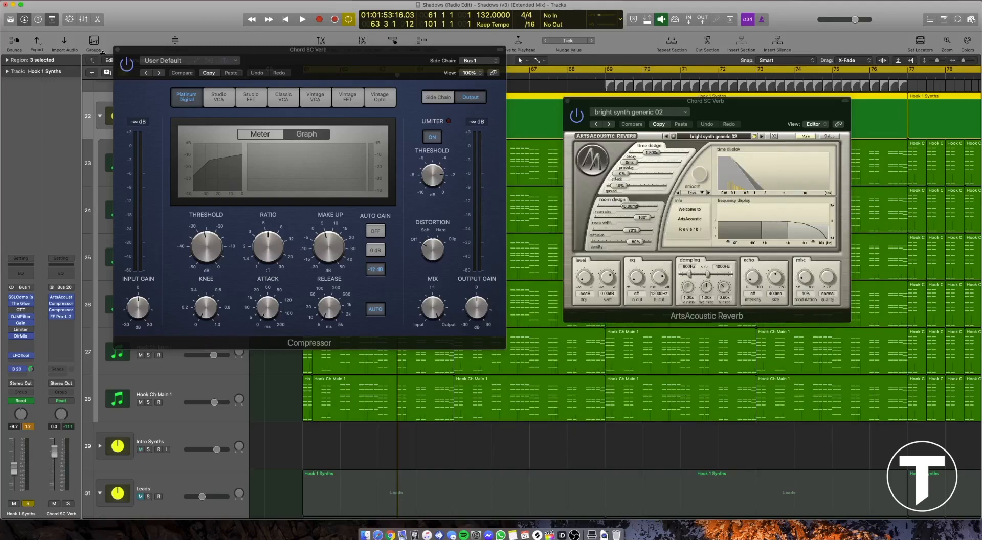
pyautogui.moveTo(271, 243)
pyautogui.moveTo(315, 68); pyautogui.dragTo(508, 202)
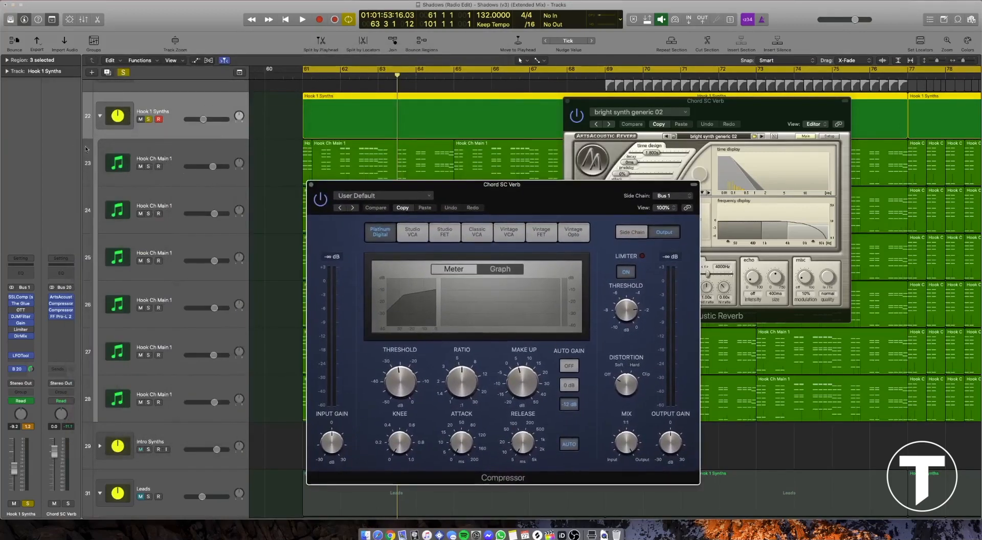
# Step: Bypass the Bus 20 send on Hook 1 Synths and play the chords without the reverb
pyautogui.click(12, 370)
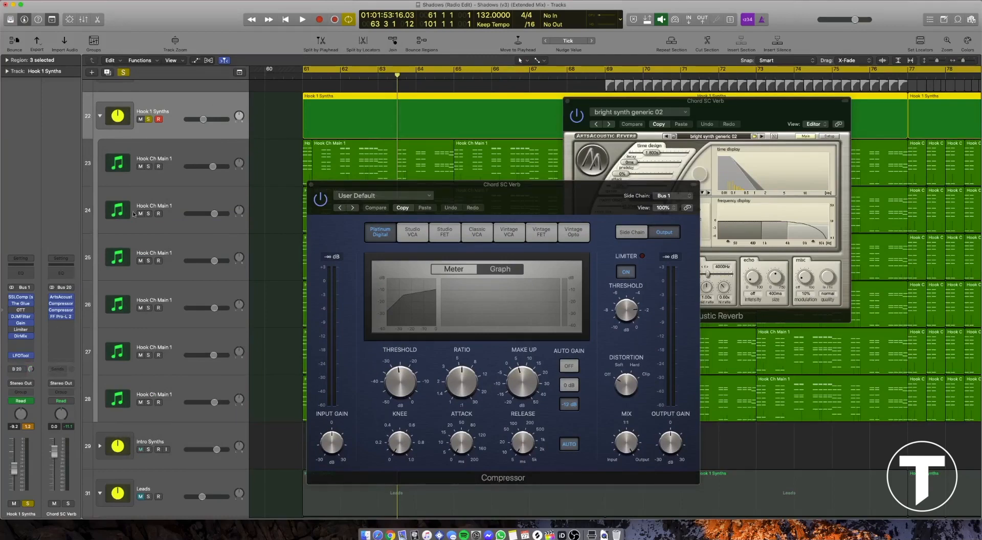
pyautogui.press('space')
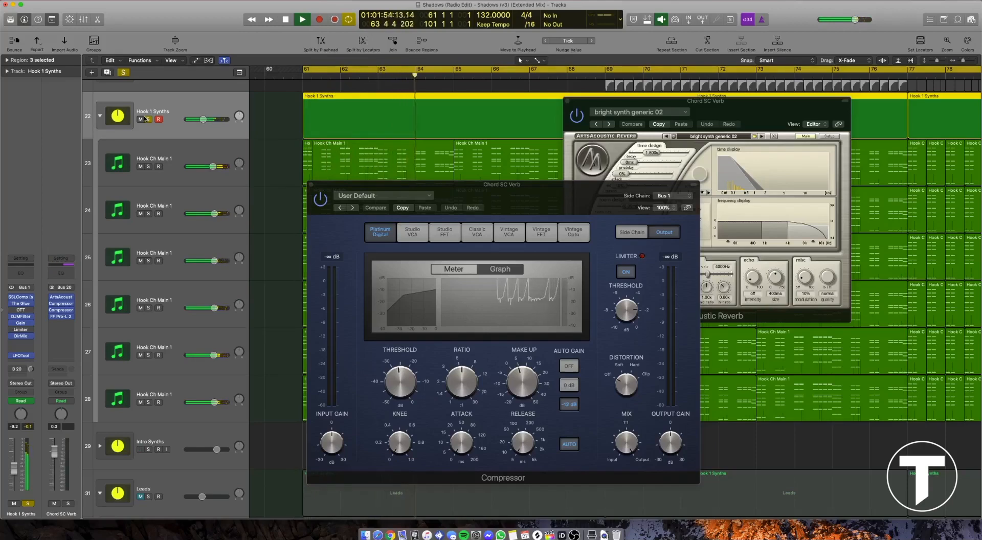
pyautogui.press('space')
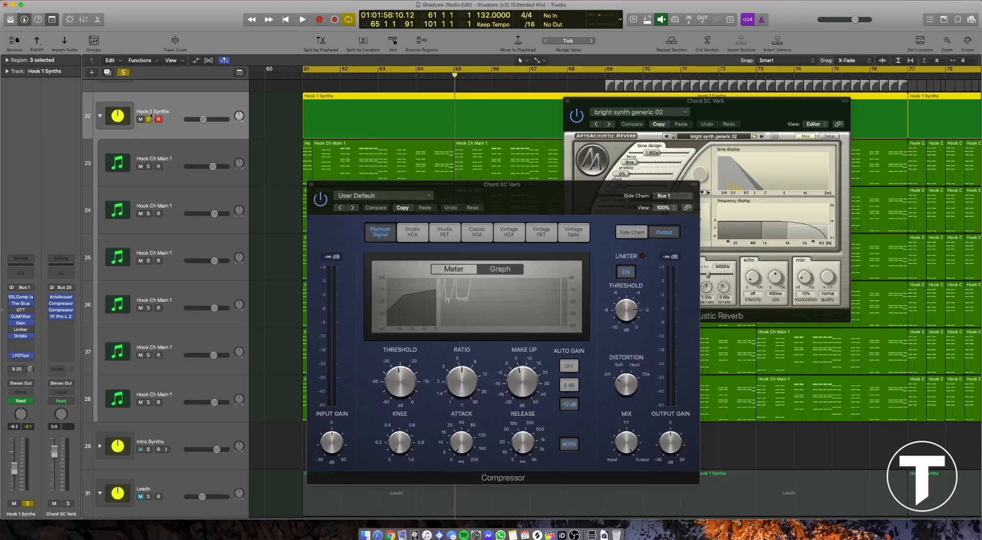
# Step: Inspect the first two Hook Ch Main 1 layers and view the second layer's Spire synth
pyautogui.click(180, 156)
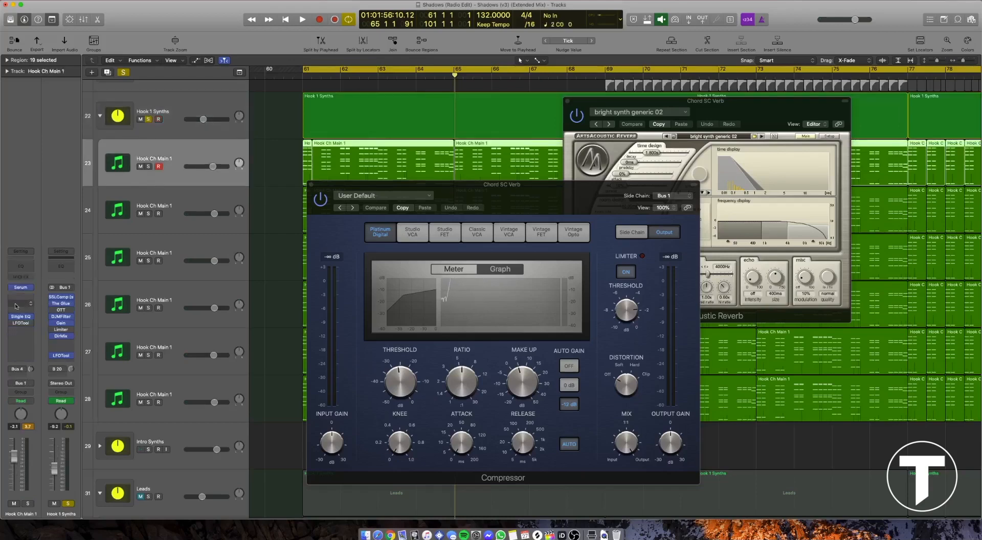
pyautogui.click(175, 199)
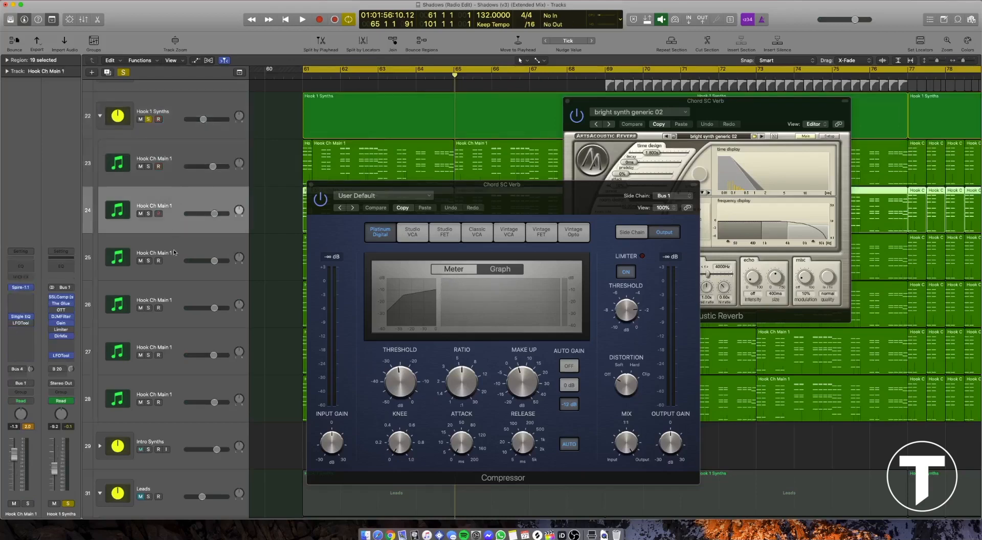
pyautogui.click(21, 287)
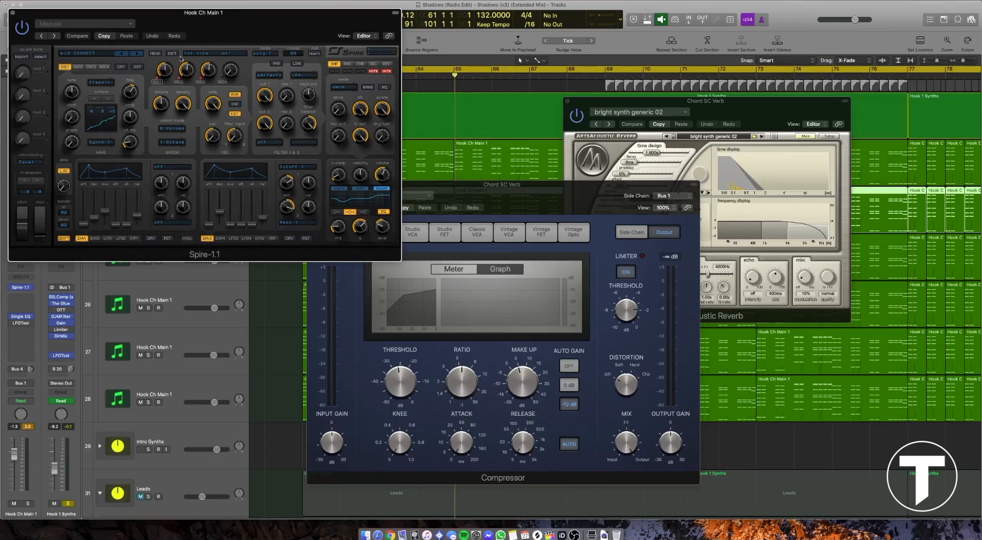
pyautogui.click(11, 12)
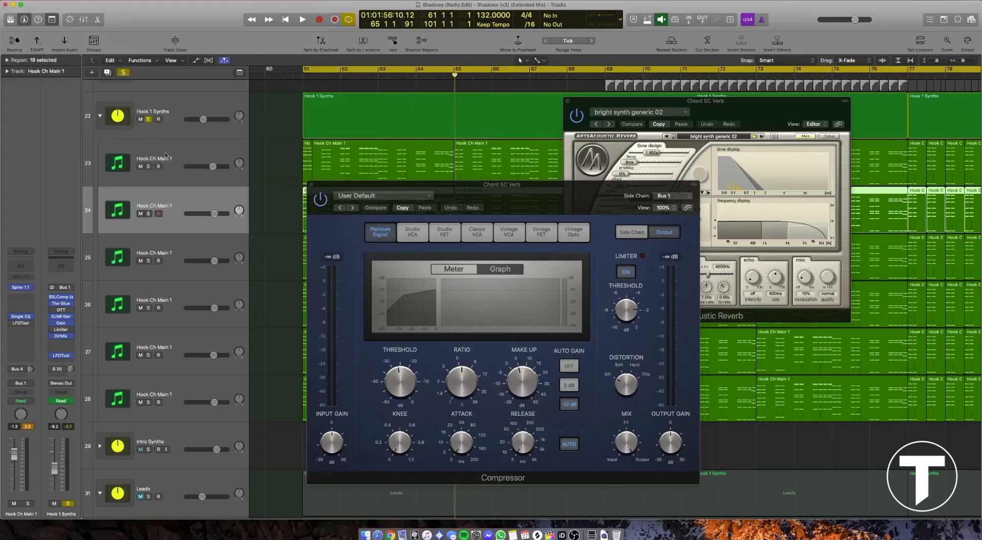
# Step: Reselect the Hook 1 Synths stack and turn its Bus 20 send back on
pyautogui.click(179, 115)
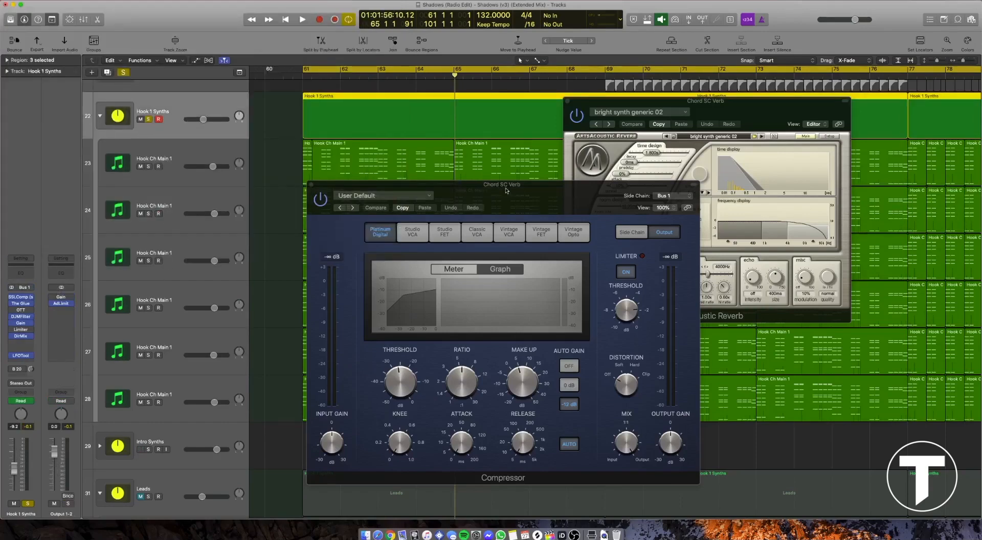
pyautogui.moveTo(505, 190); pyautogui.dragTo(459, 190)
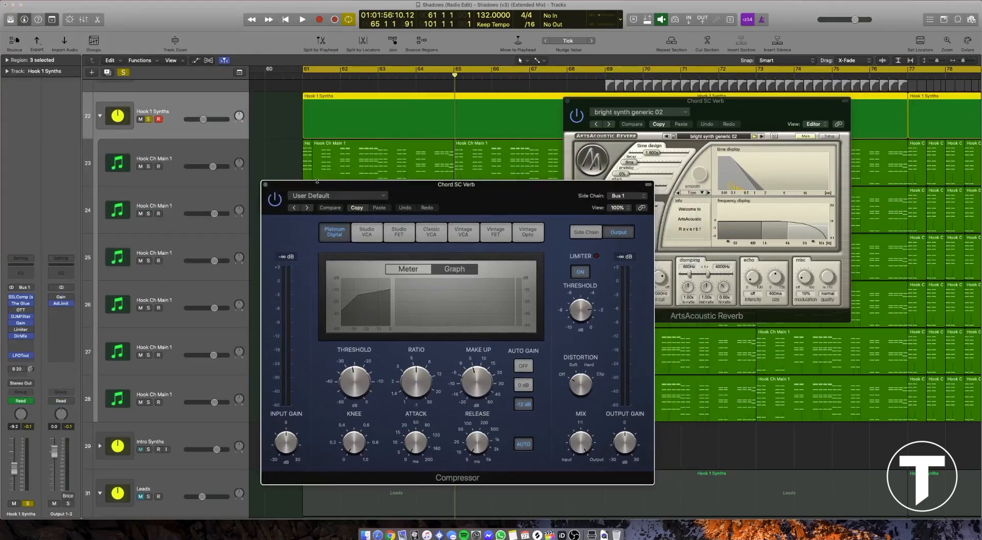
pyautogui.click(11, 368)
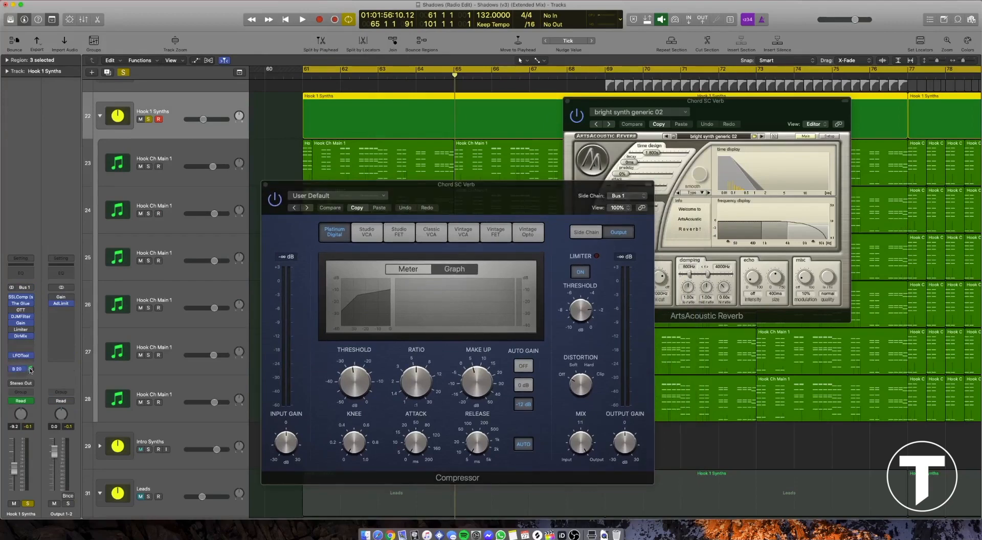
# Step: Bypass both Compressors on Chord SC Verb and play the chords with the uncompressed reverb
pyautogui.click(31, 369)
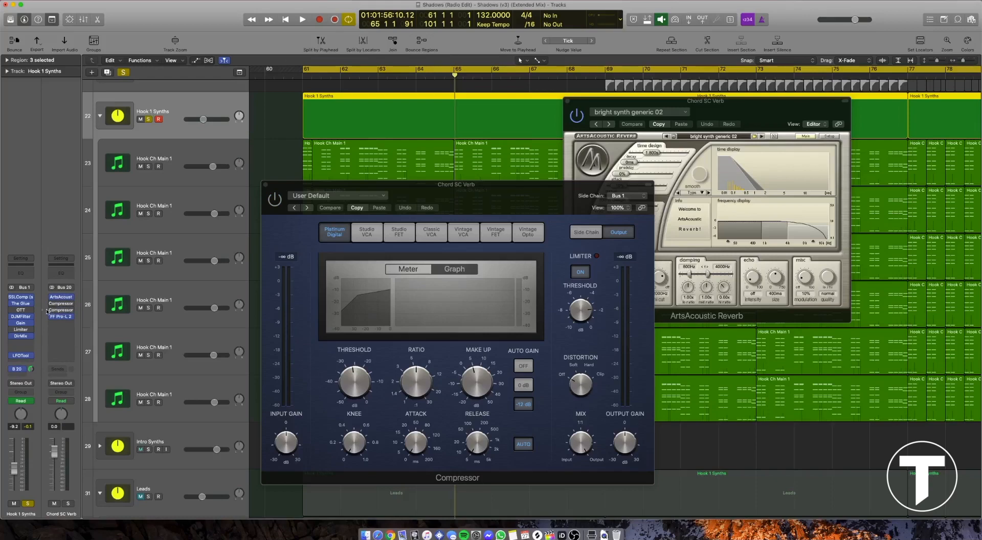
pyautogui.press('space')
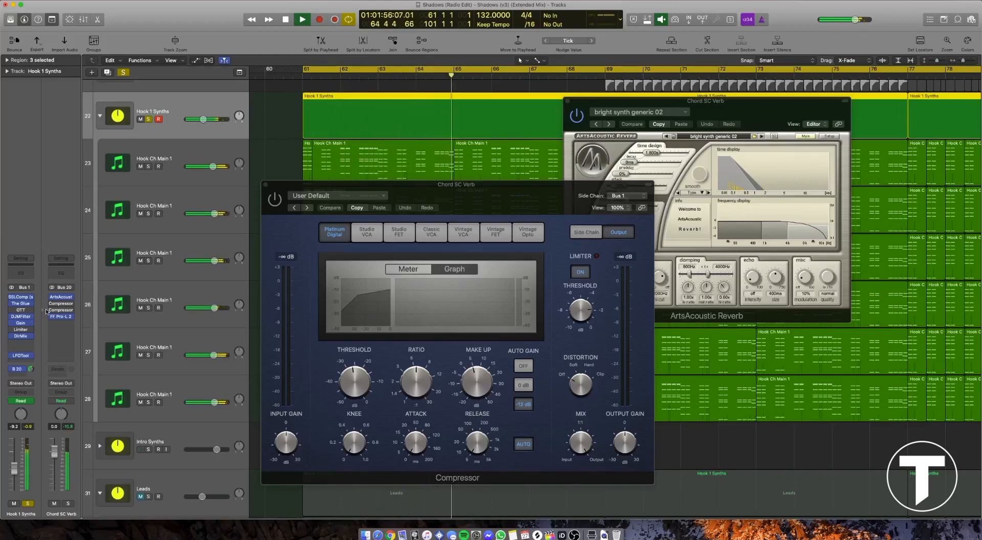
pyautogui.press('space')
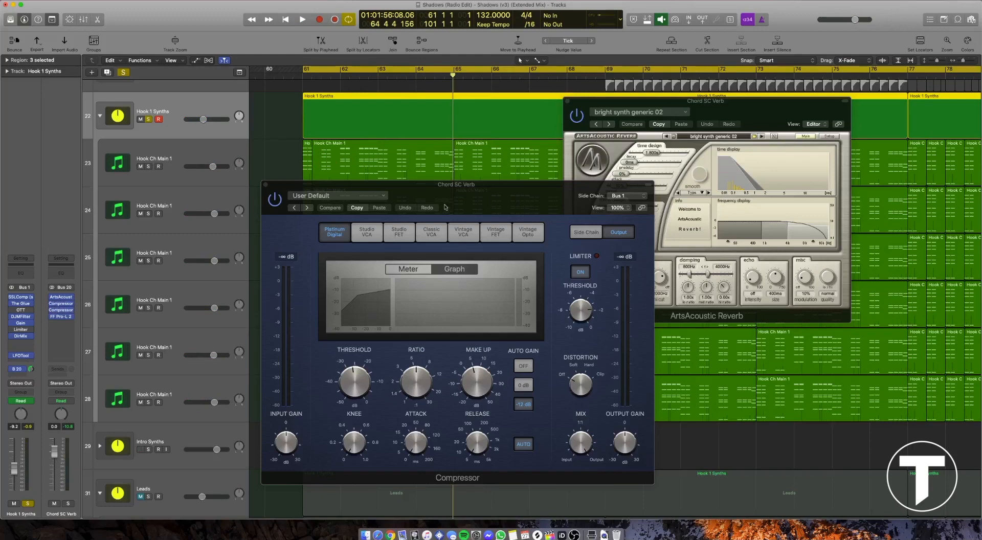
# Step: Play the chords with both Compressors re-enabled and watch the gain reduction graph
pyautogui.moveTo(479, 189); pyautogui.dragTo(468, 190)
pyautogui.press('space')
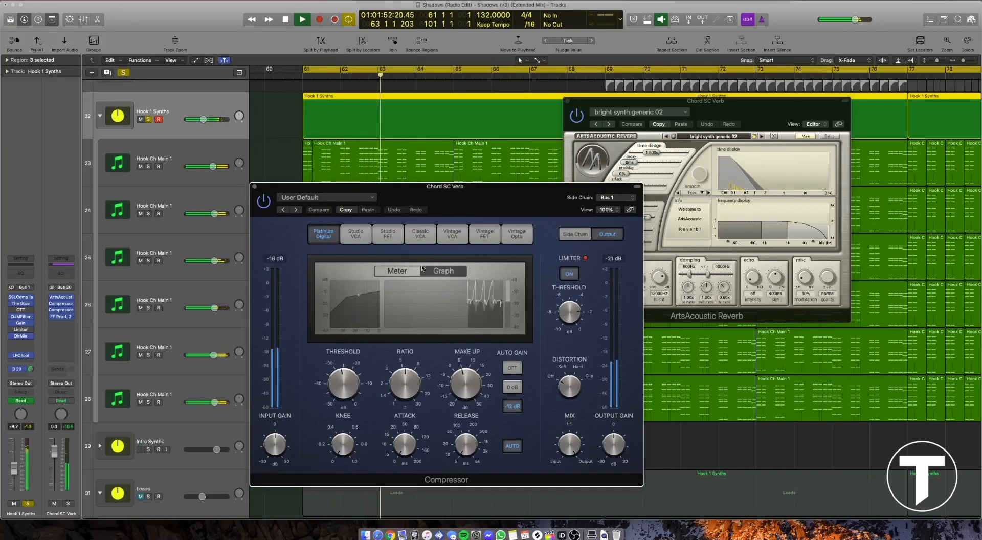
pyautogui.press('space')
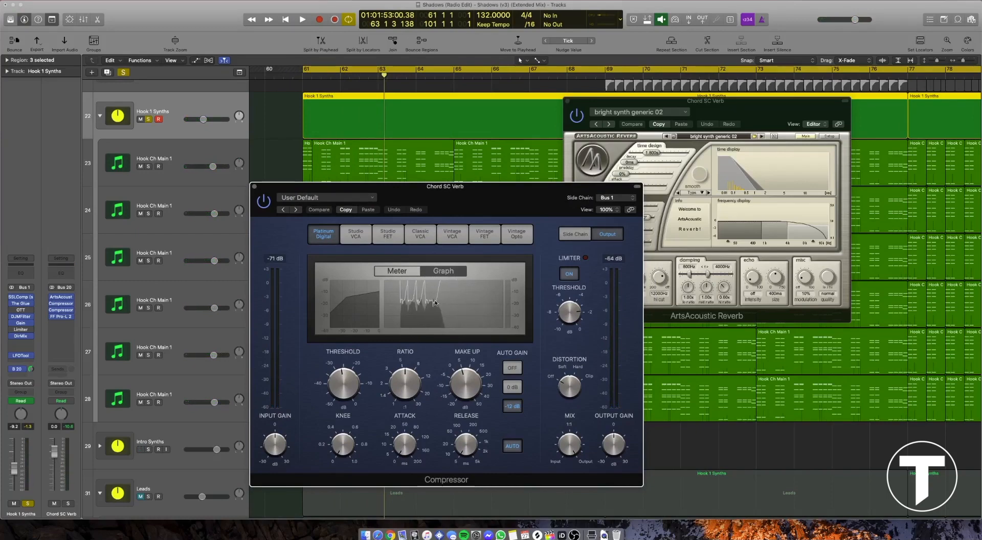
# Step: Check the Compressor's Bus 1 side chain source, switch its display to Meter and play the chords
pyautogui.click(617, 197)
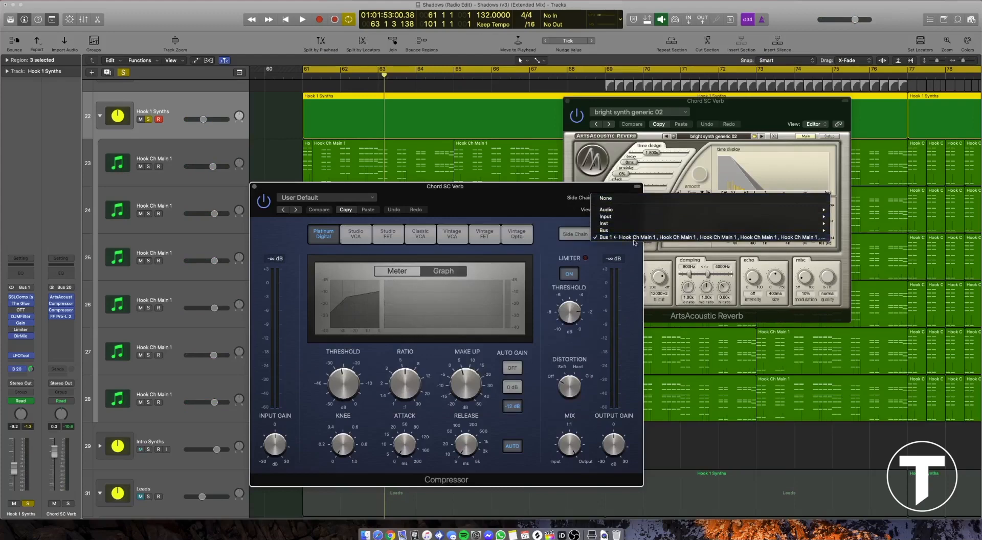
pyautogui.click(457, 258)
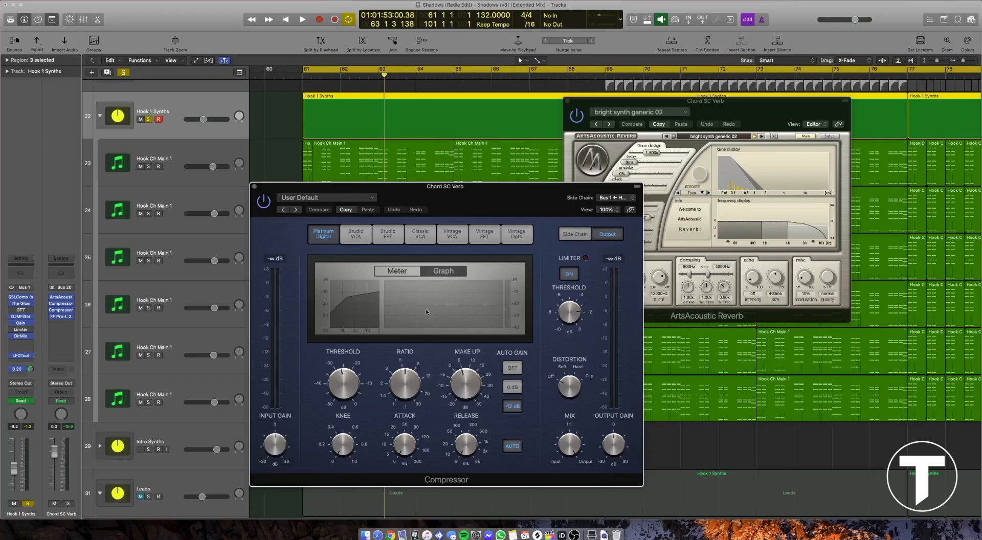
pyautogui.click(397, 270)
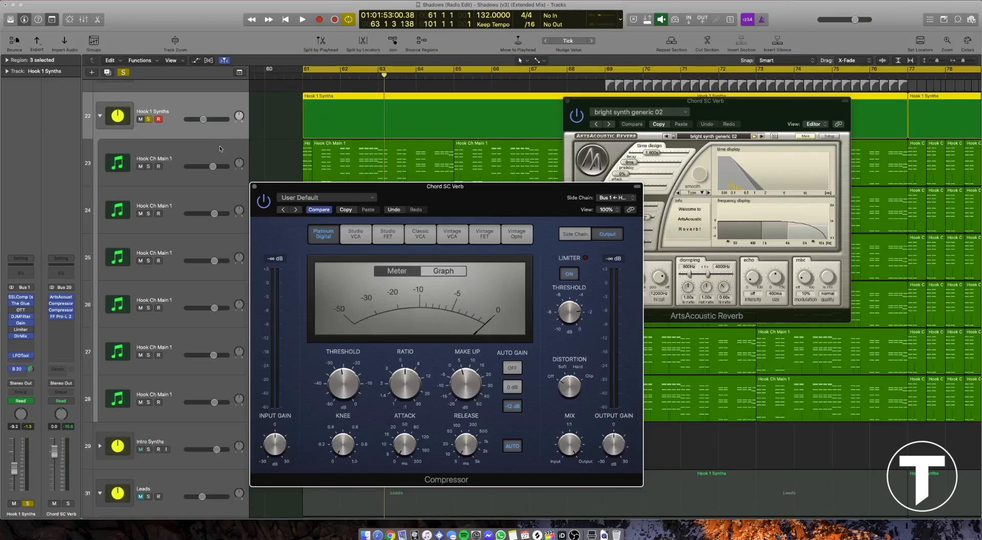
pyautogui.press('space')
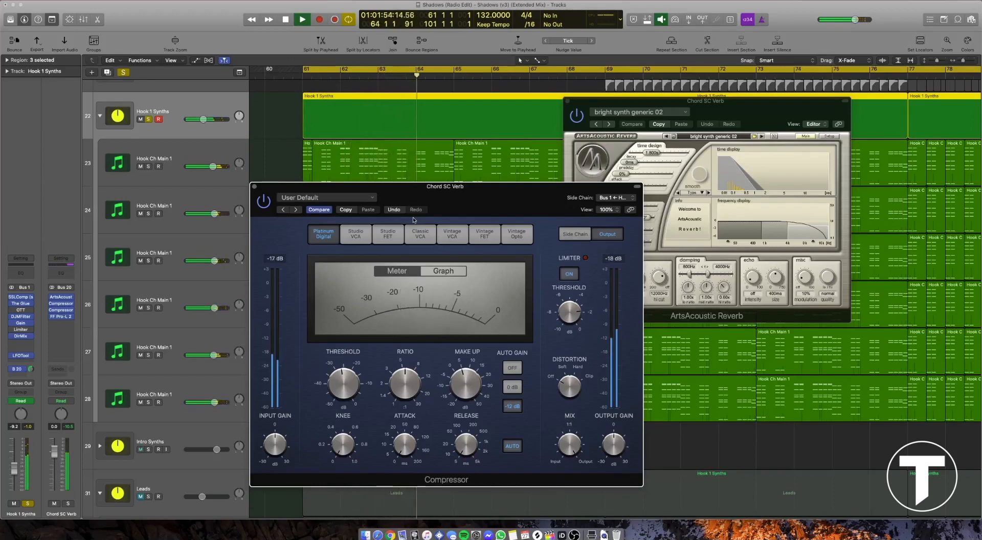
pyautogui.press('space')
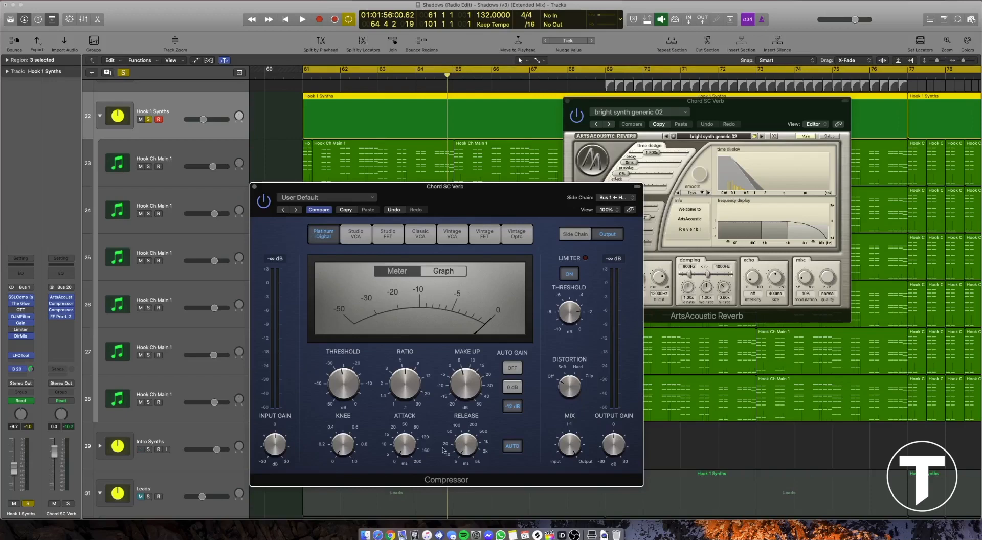
# Step: Play the chords twice more while watching the gain reduction meter and checking the Compressor's release and make-up gain
pyautogui.moveTo(459, 451)
pyautogui.moveTo(460, 449)
pyautogui.mouseDown()
pyautogui.moveTo(468, 424)
pyautogui.moveTo(460, 442)
pyautogui.mouseUp()
pyautogui.press('space')
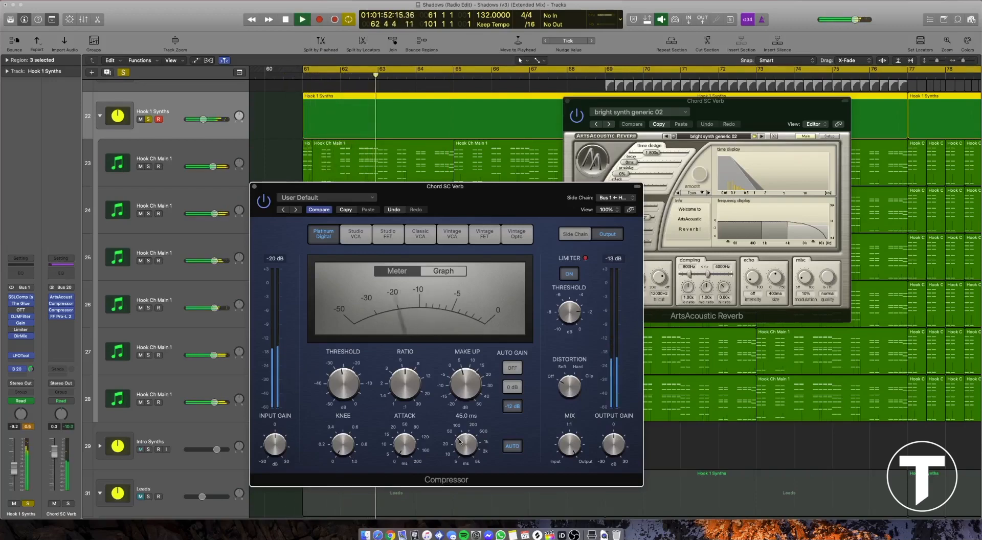
pyautogui.press('space')
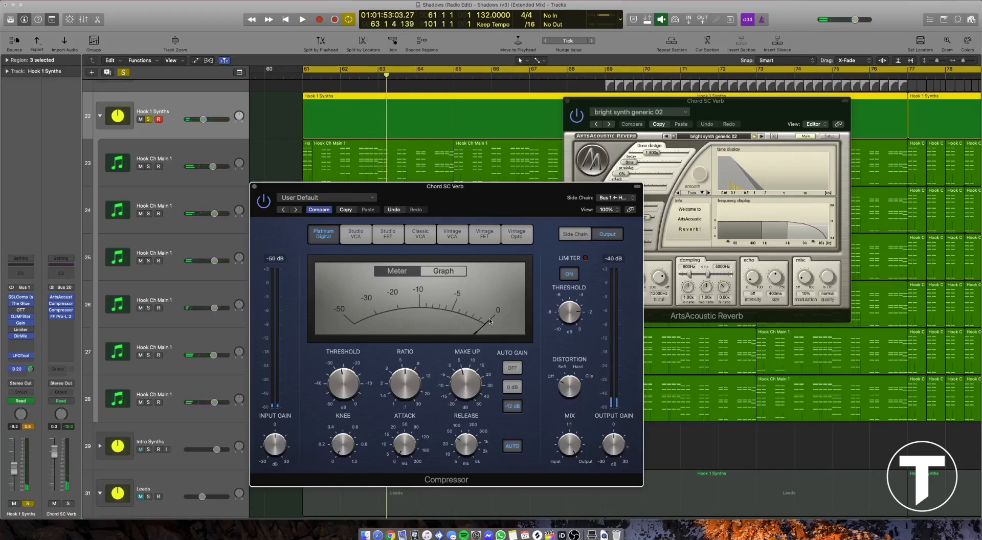
pyautogui.moveTo(463, 449)
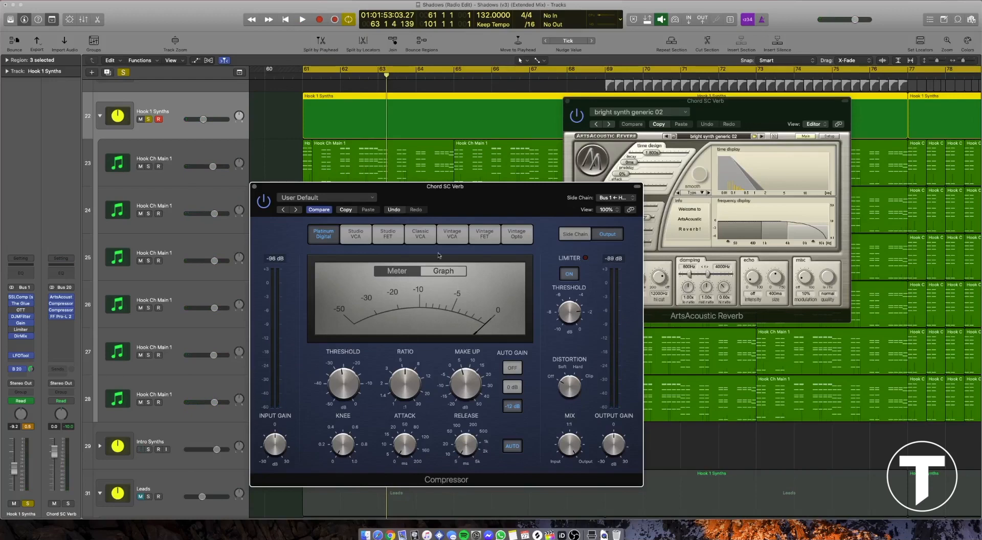
pyautogui.press('space')
pyautogui.moveTo(472, 385)
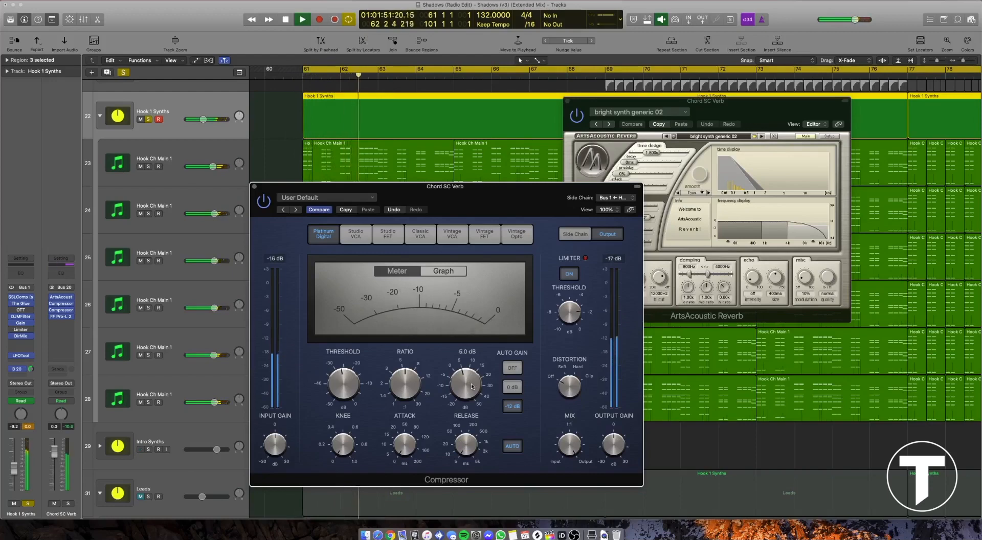
pyautogui.press('space')
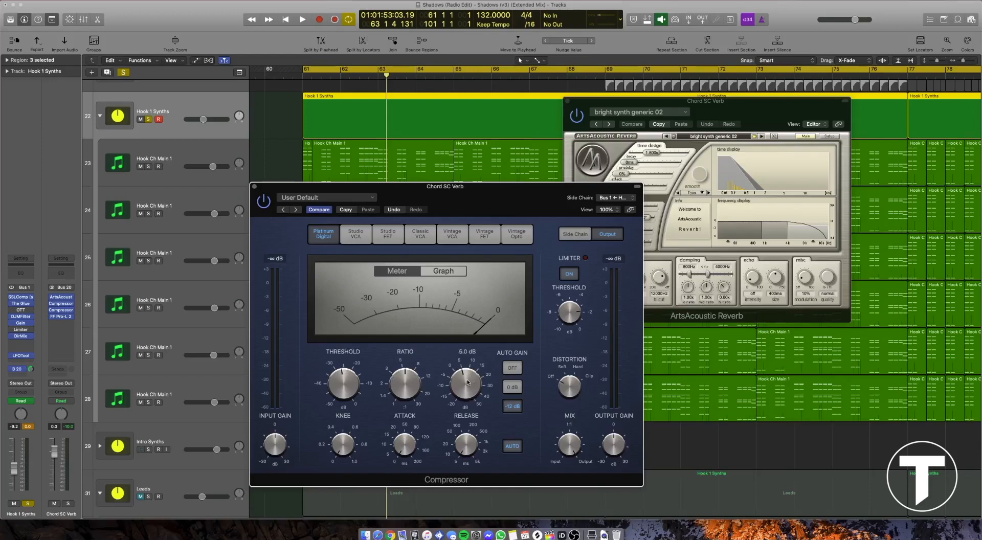
# Step: Close the Compressor and reverb windows, unsolo Hook 1 Synths, and unmute and solo the Leads stack
pyautogui.click(254, 187)
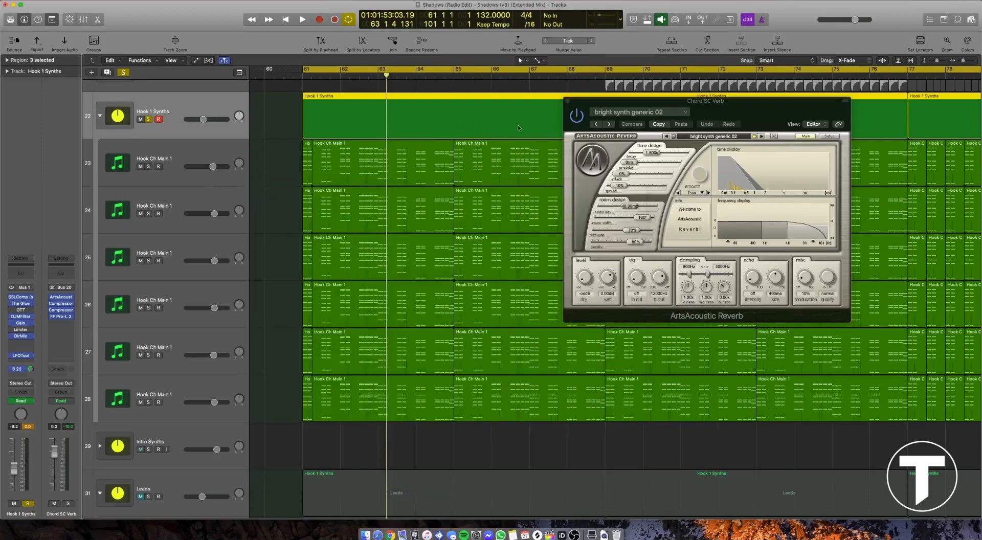
pyautogui.click(567, 101)
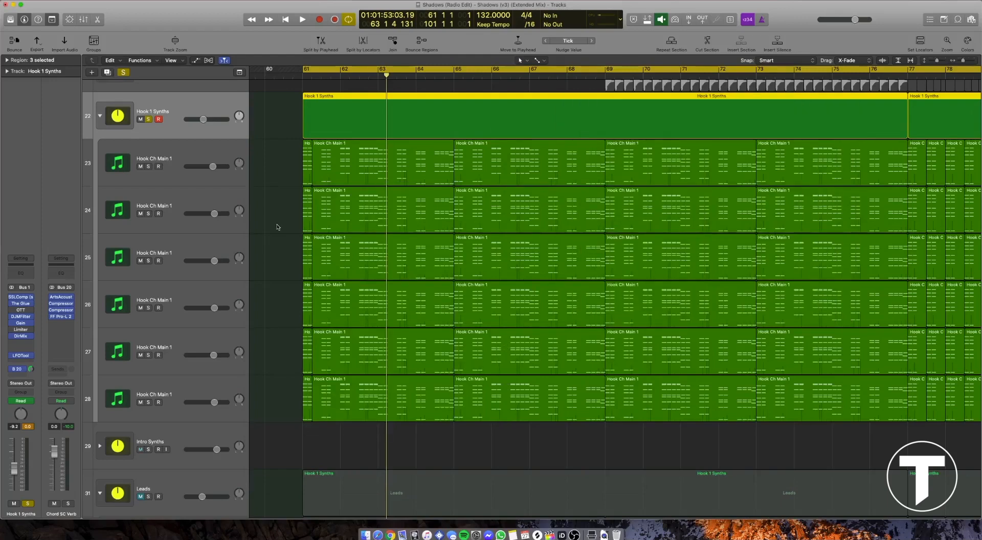
pyautogui.click(148, 119)
pyautogui.scroll(-5, 150, 133)
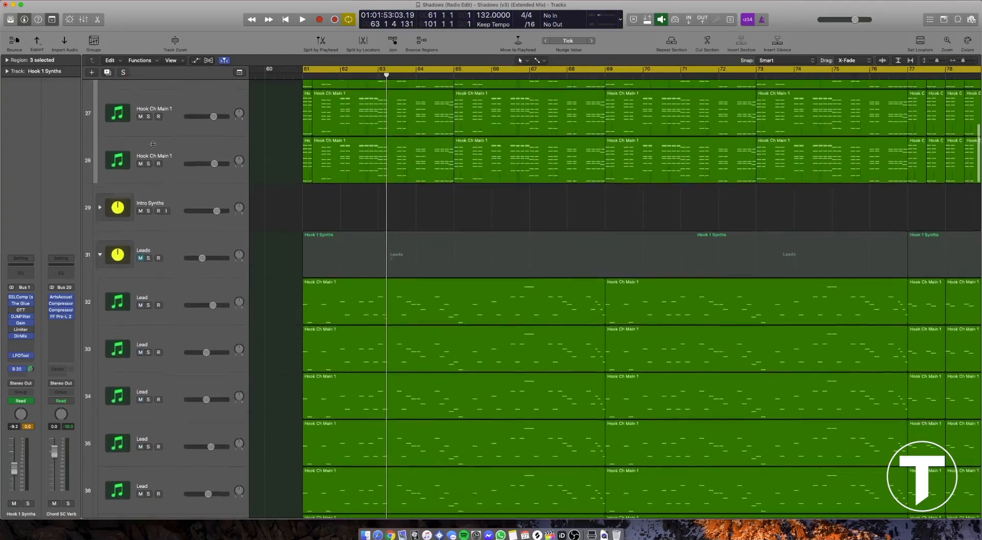
pyautogui.click(140, 258)
pyautogui.click(148, 258)
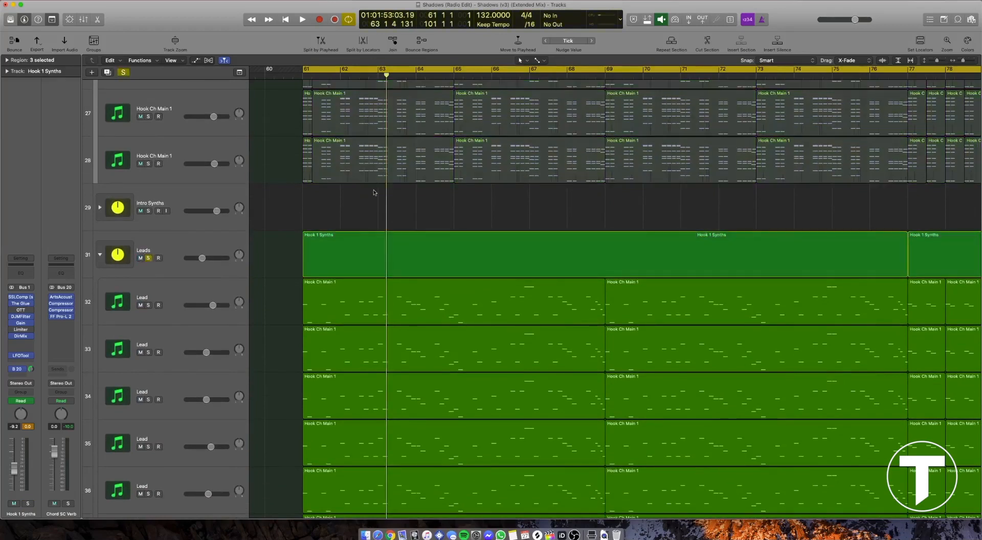
# Step: Select the Leads stack, show its Bus 24 reverb channel and play the leads
pyautogui.scroll(-3, 153, 230)
pyautogui.click(214, 147)
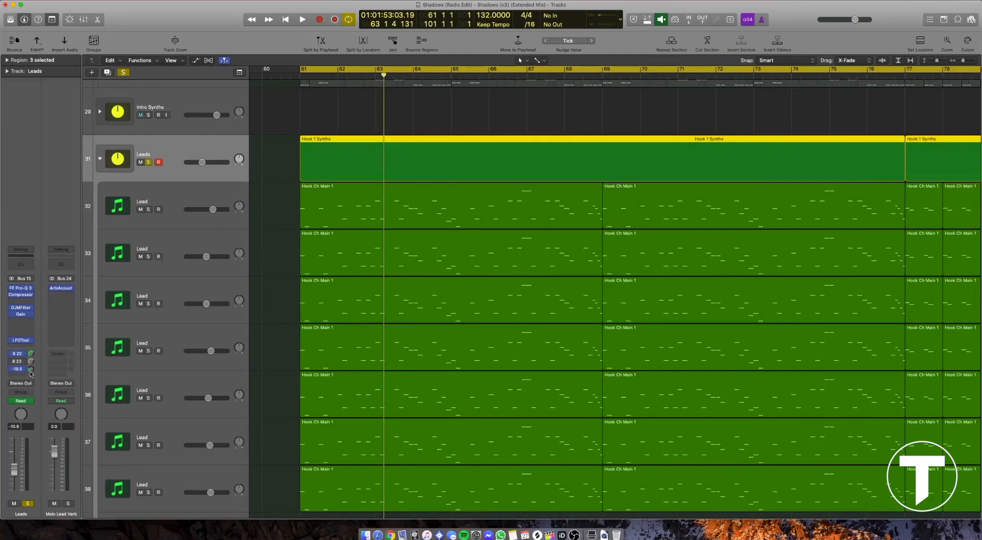
pyautogui.moveTo(31, 373); pyautogui.dragTo(32, 371)
pyautogui.press('space')
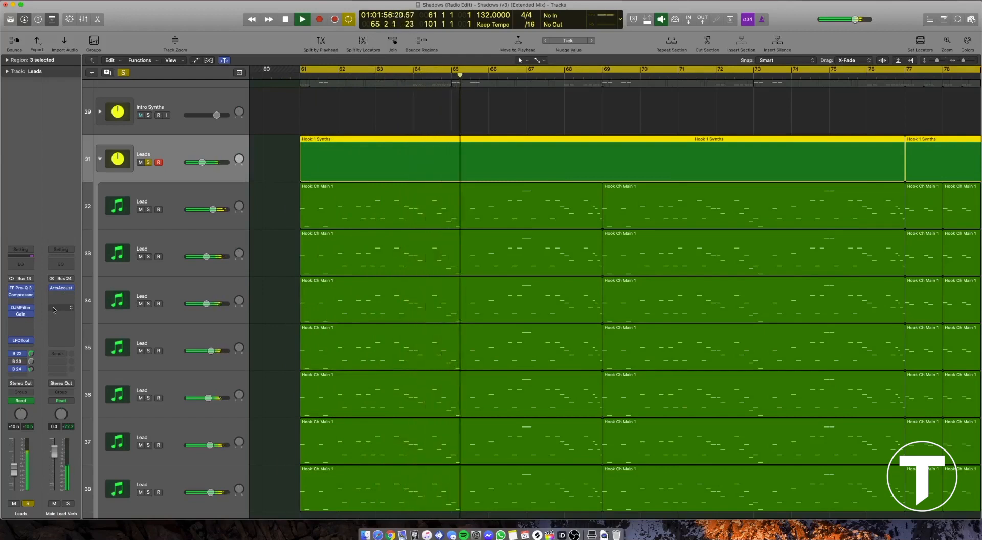
pyautogui.press('space')
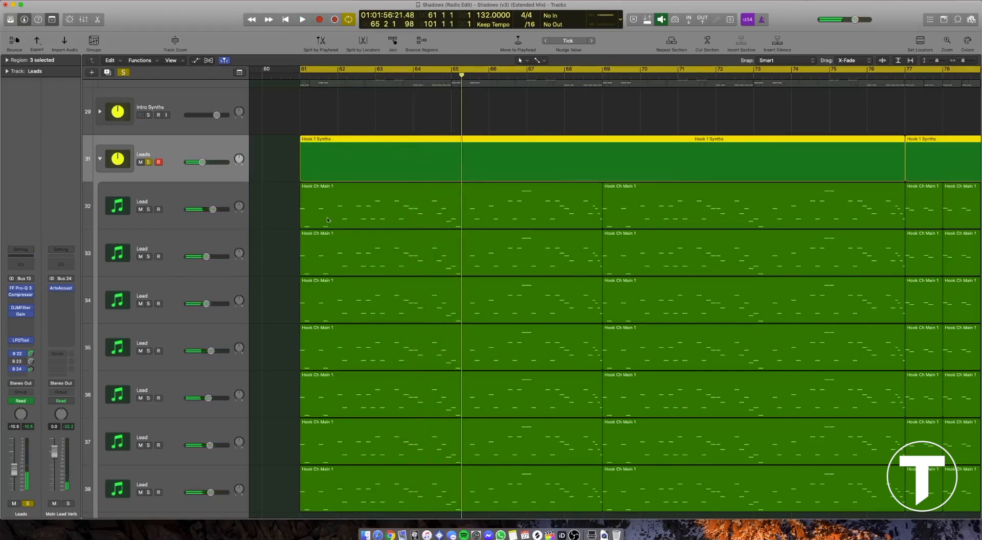
# Step: Open the first Lead track's opening region in the Piano Roll and play it
pyautogui.doubleClick(339, 212)
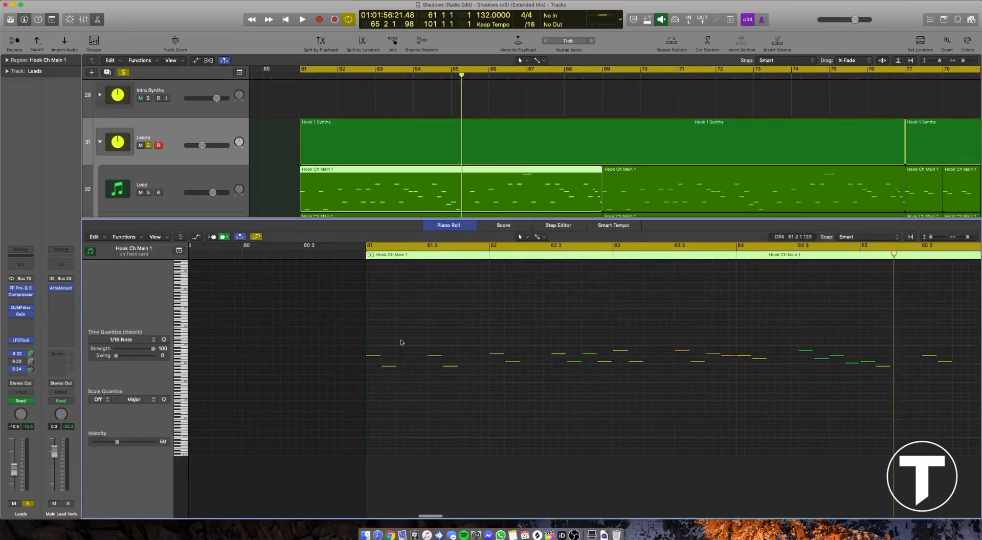
pyautogui.press('space')
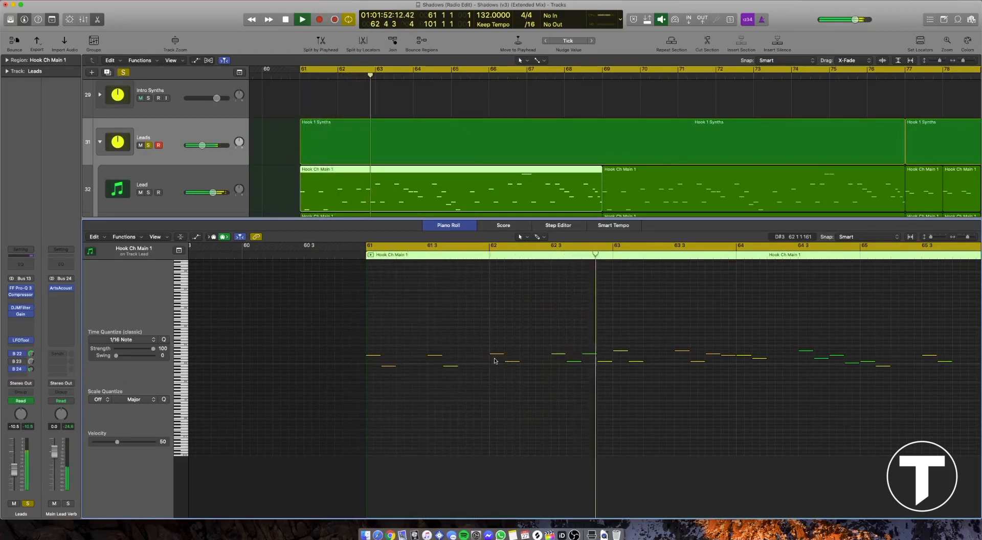
pyautogui.press('space')
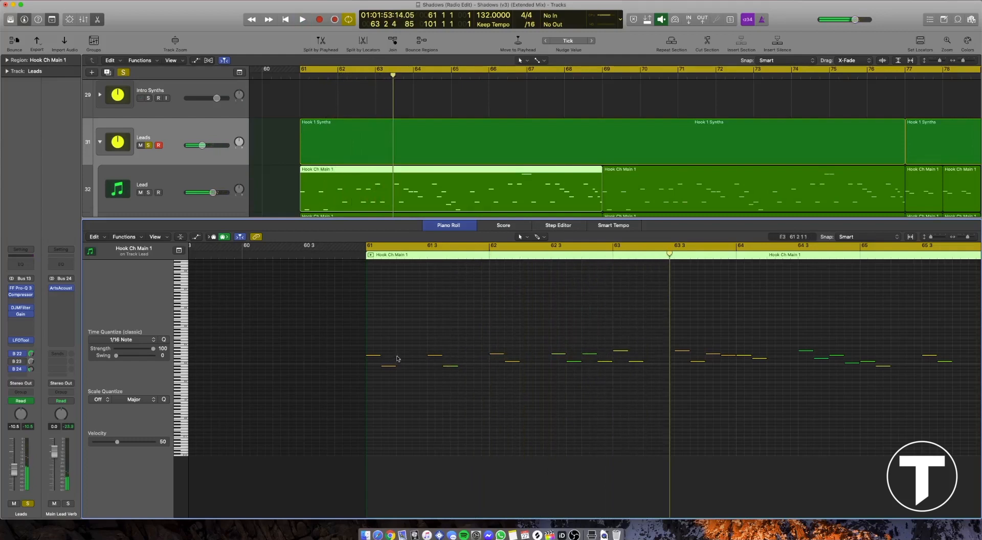
# Step: Try copying the opening lead notes into the gaps between them, and undo the copy
pyautogui.moveTo(402, 354); pyautogui.dragTo(424, 390)
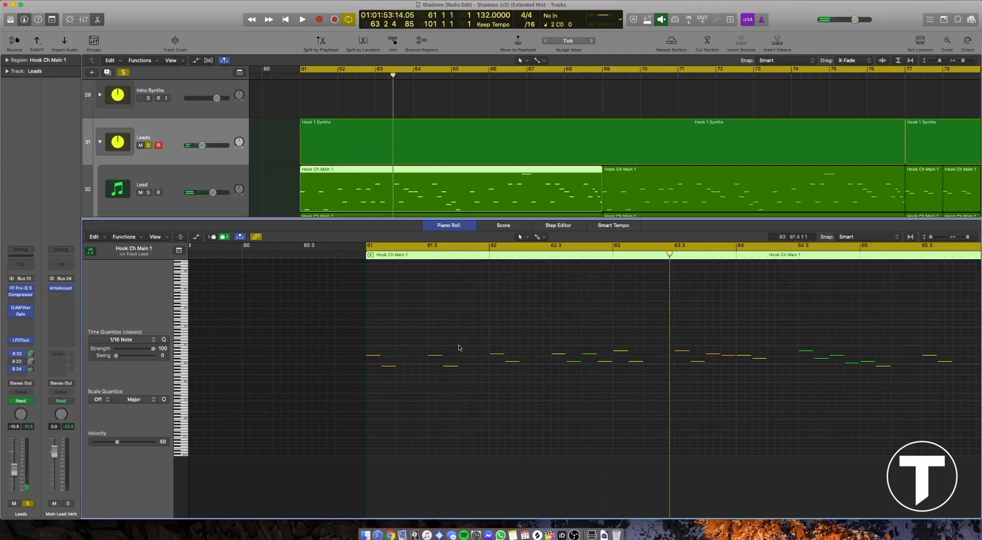
pyautogui.moveTo(459, 345); pyautogui.dragTo(480, 375)
pyautogui.moveTo(375, 343); pyautogui.dragTo(503, 378)
pyautogui.moveTo(373, 355); pyautogui.dragTo(403, 357)
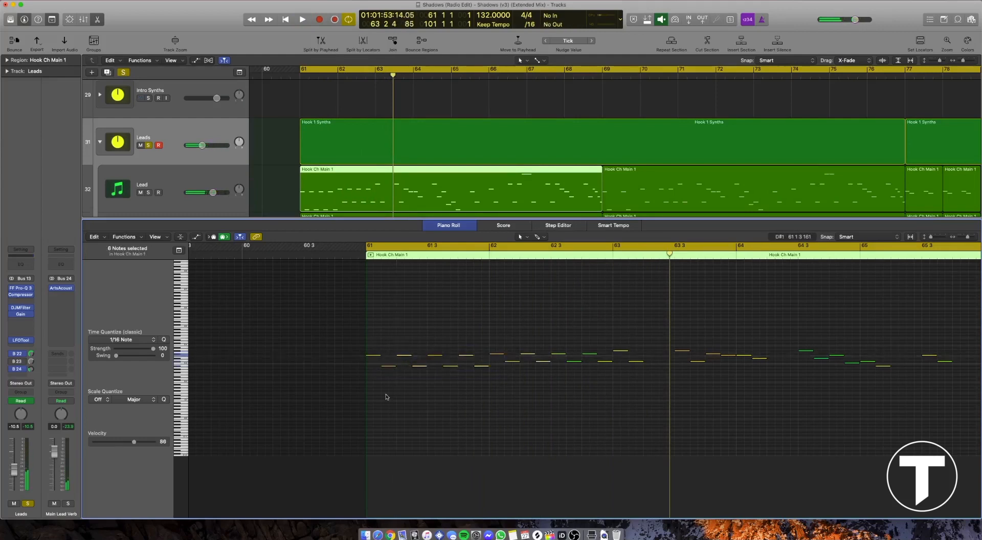
pyautogui.press('super+z')
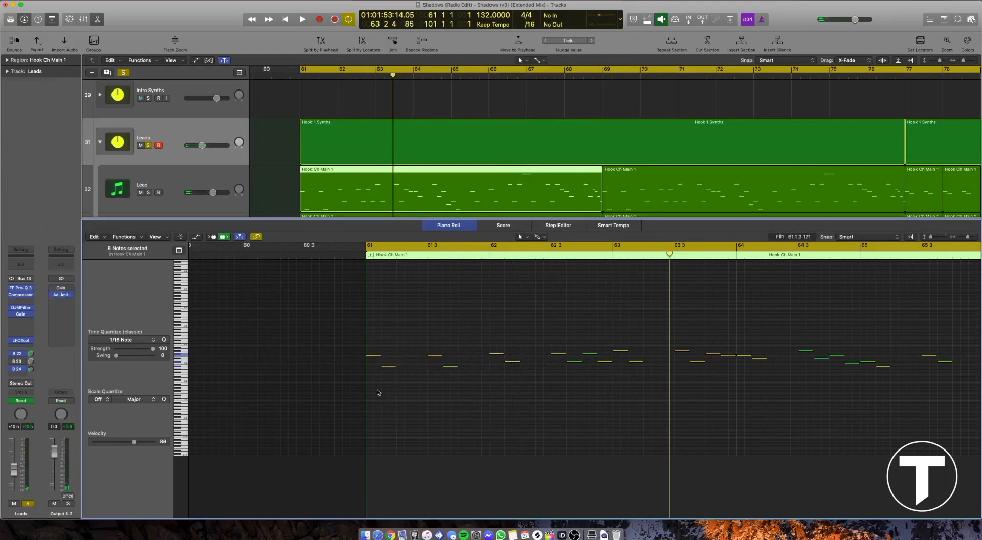
# Step: Show the Leads' Bus 22 delay channel and open its Compressor and FF Timeless 2 side by side
pyautogui.click(31, 354)
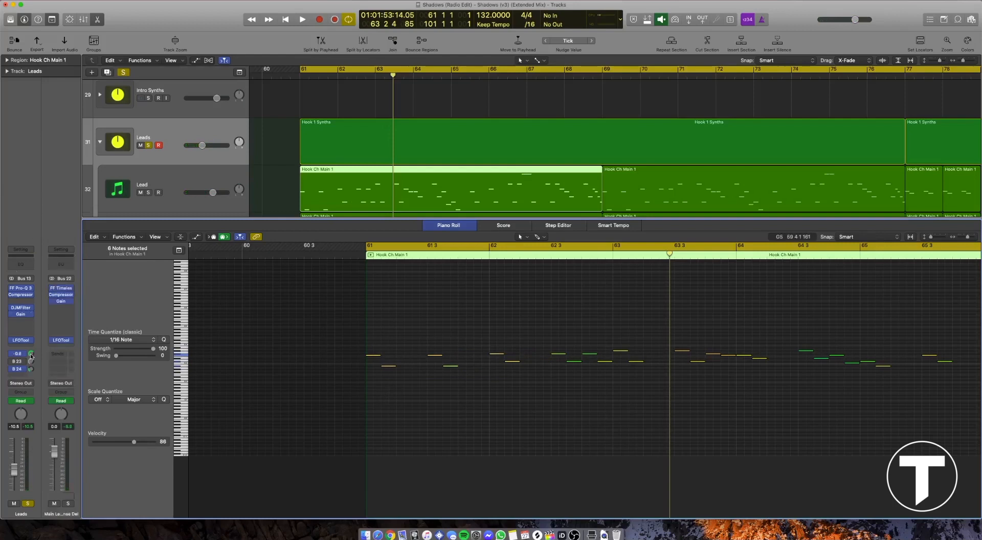
pyautogui.click(62, 292)
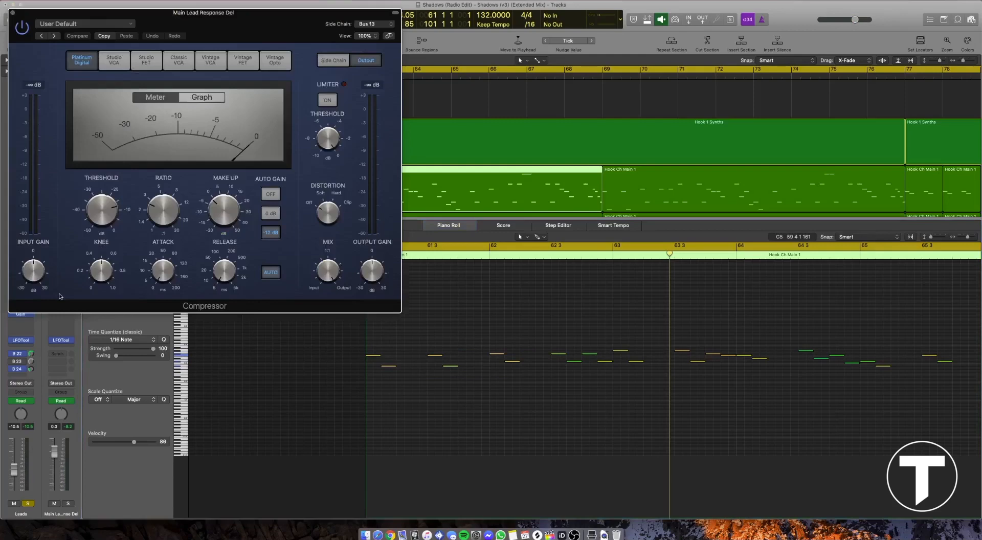
pyautogui.click(144, 215)
pyautogui.moveTo(216, 40); pyautogui.dragTo(552, 179)
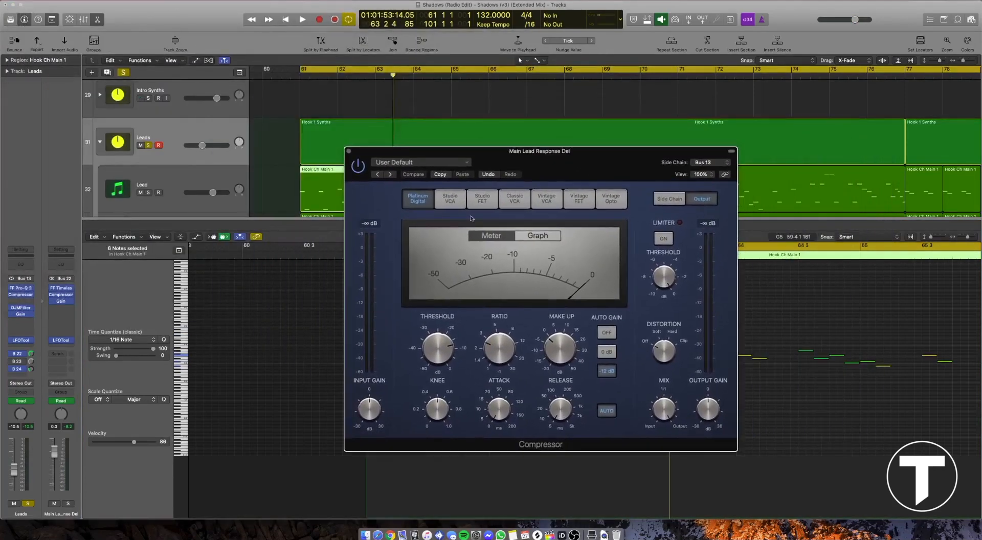
pyautogui.click(62, 288)
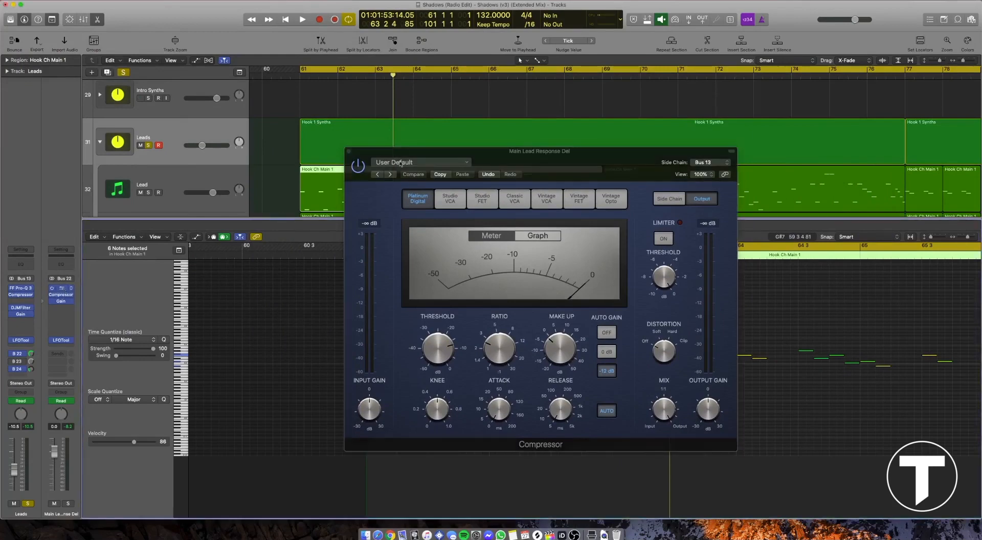
pyautogui.moveTo(519, 152); pyautogui.dragTo(546, 165)
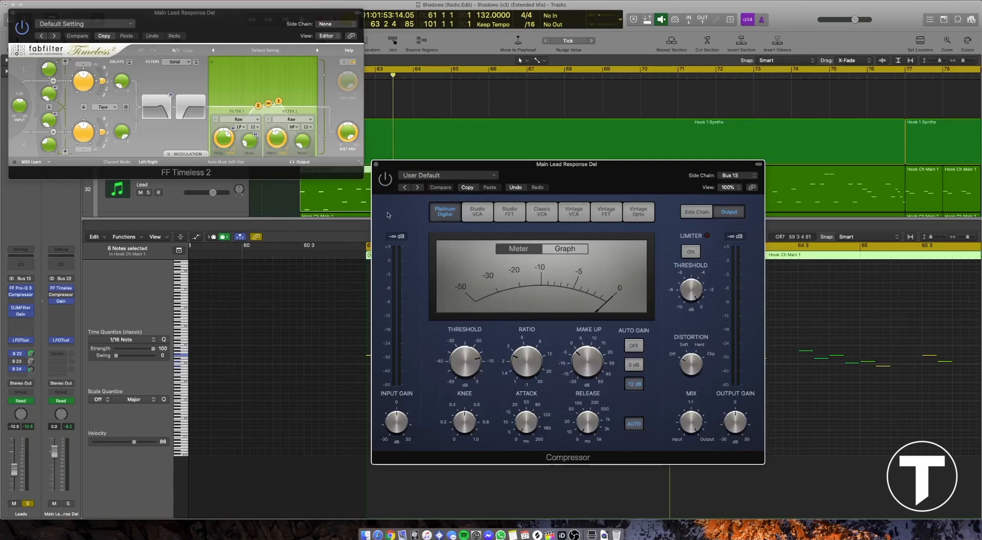
# Step: Play the leads while watching the delay's Compressor, and close both plug-in windows and the Piano Roll
pyautogui.press('space')
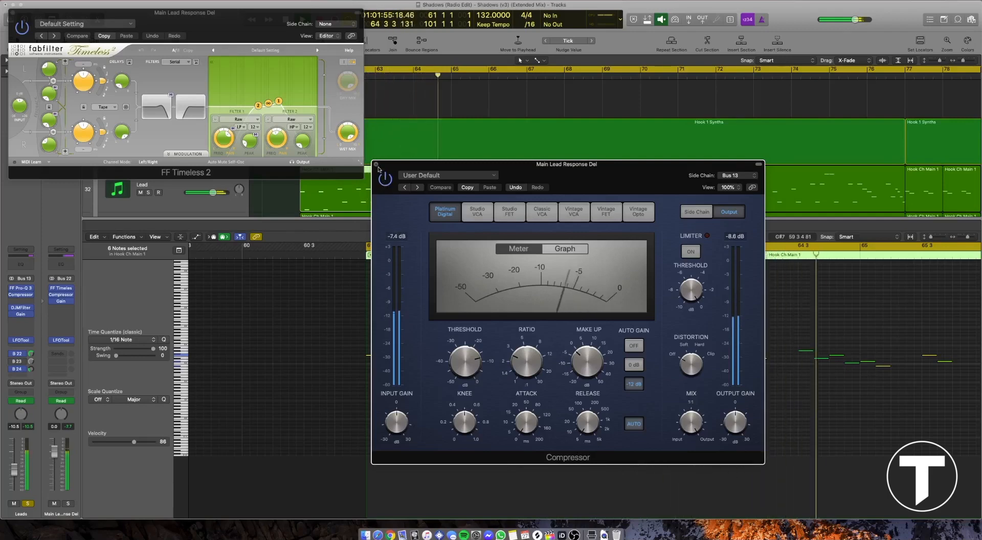
pyautogui.click(375, 164)
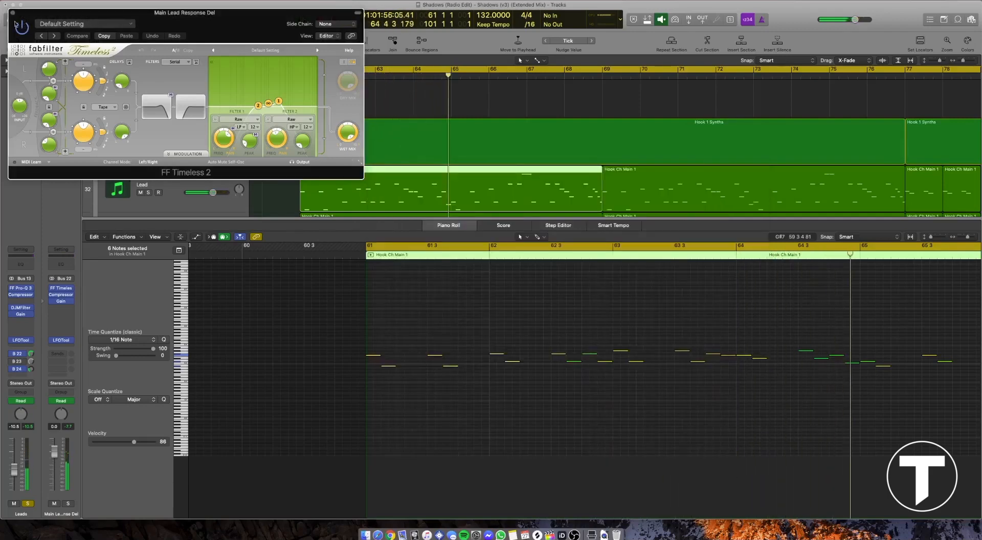
pyautogui.click(13, 12)
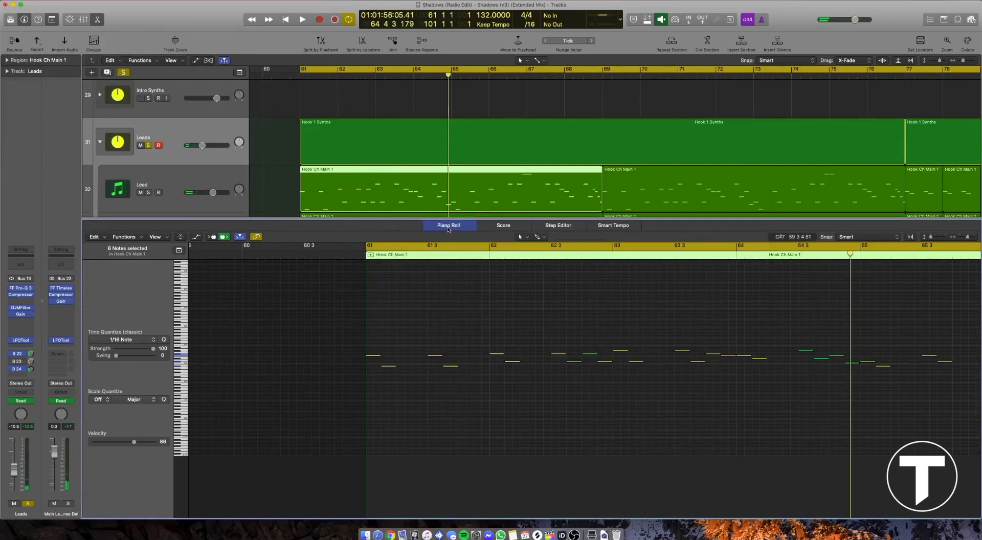
pyautogui.press('e')
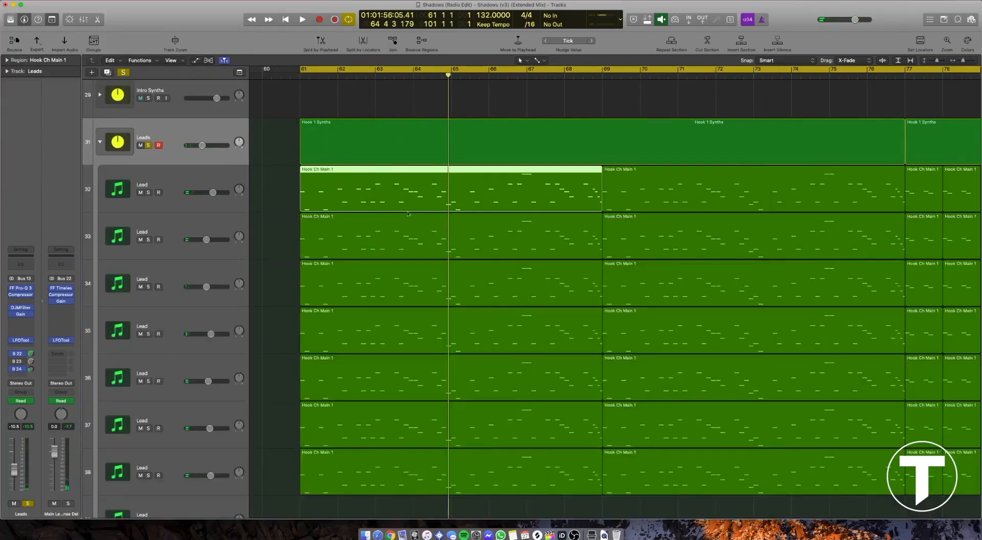
# Step: Show the Leads' Bus 23 delay channel, inspect its Compressor and close the plug-in
pyautogui.click(30, 362)
pyautogui.click(61, 294)
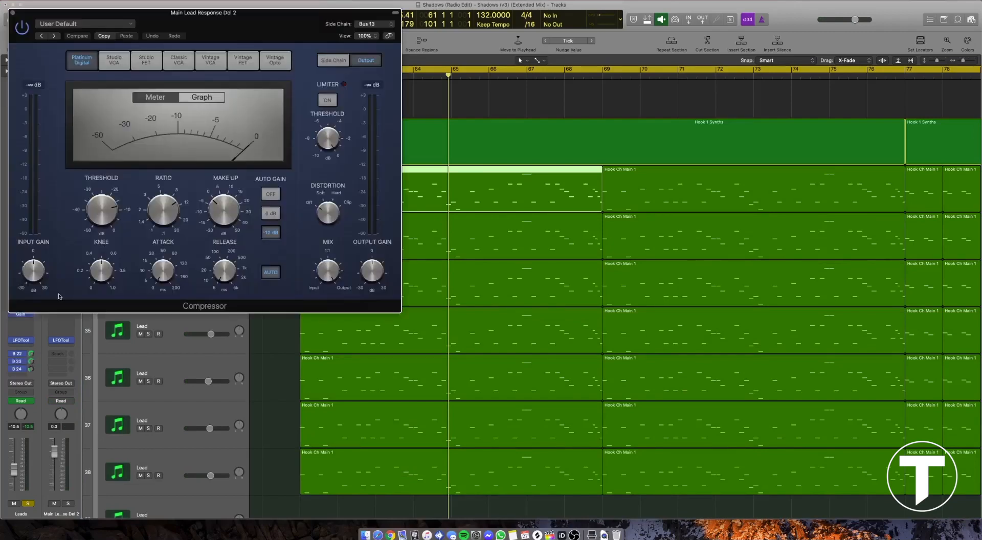
pyautogui.click(13, 13)
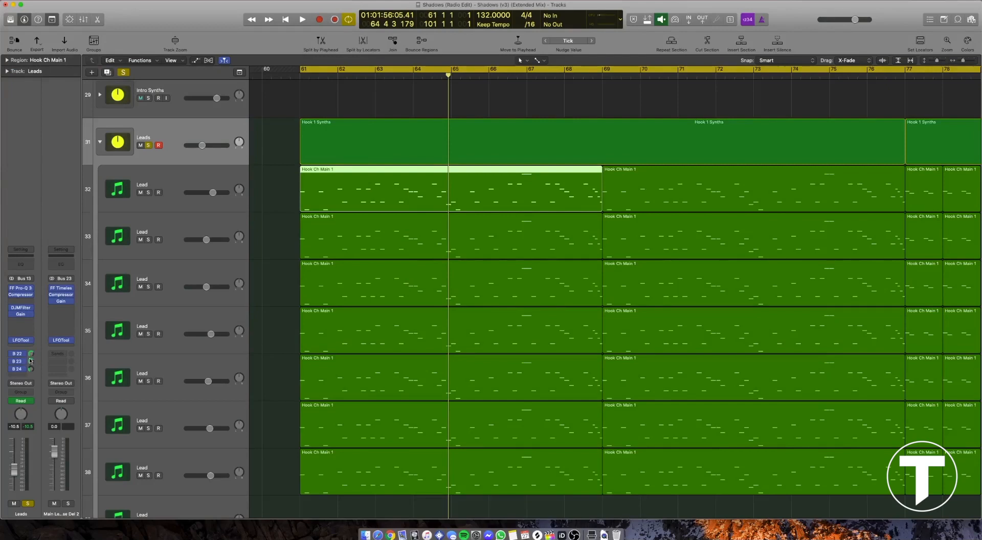
# Step: Show track automation and display the Leads track's Send Mute 1 → Main Lead Response Del lane
pyautogui.press('a')
pyautogui.click(177, 151)
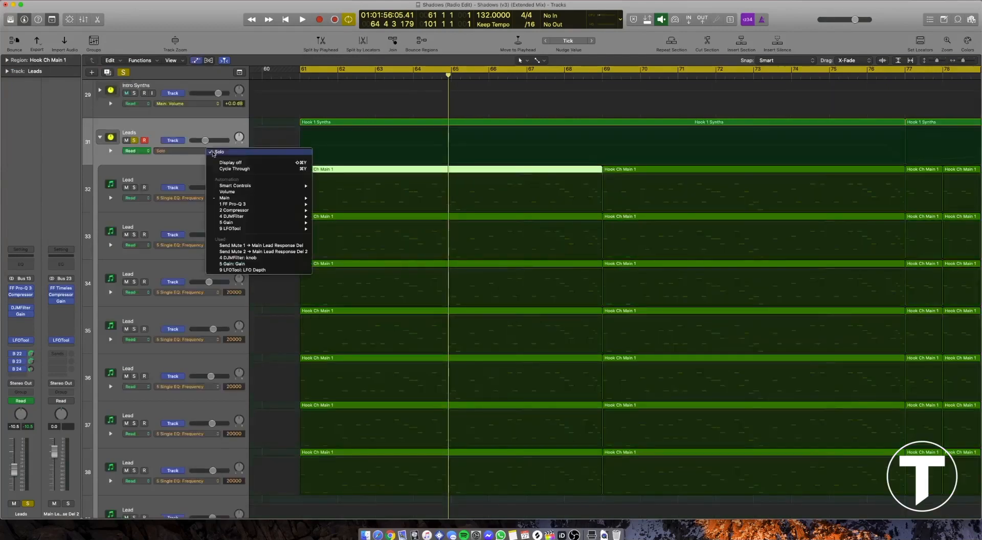
pyautogui.click(249, 246)
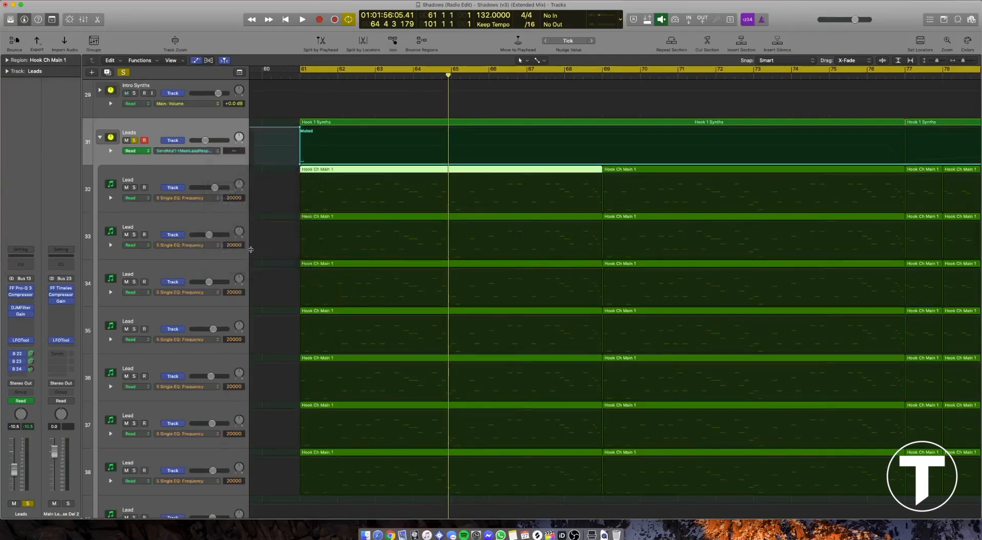
pyautogui.press('c')
pyautogui.hscroll(-1, 307, 88)
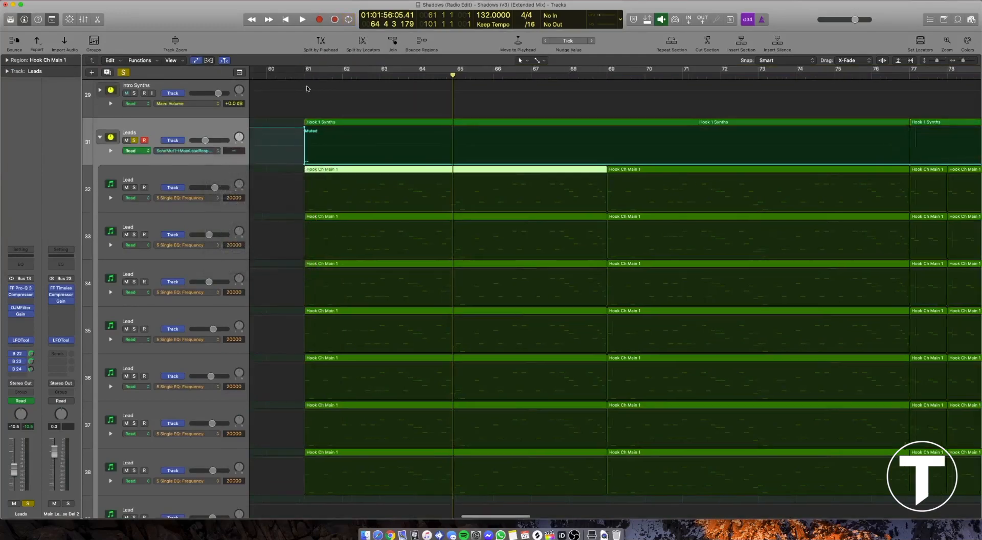
# Step: Survey the Leads' send mute automation across the whole arrangement and place the playhead at bar 56
pyautogui.scroll(-5, 317, 85)
pyautogui.click(310, 75)
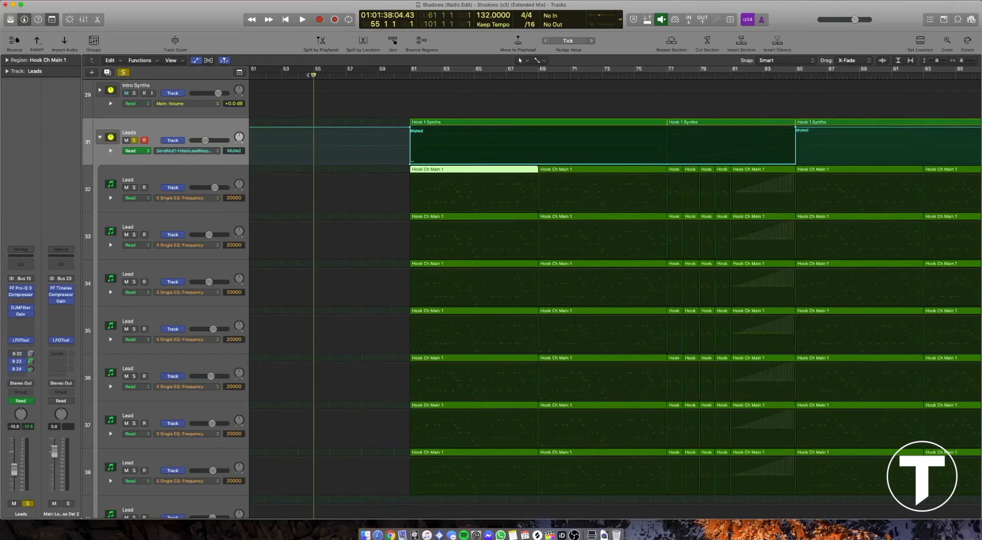
pyautogui.moveTo(311, 76); pyautogui.dragTo(294, 76)
pyautogui.scroll(-5, 315, 81)
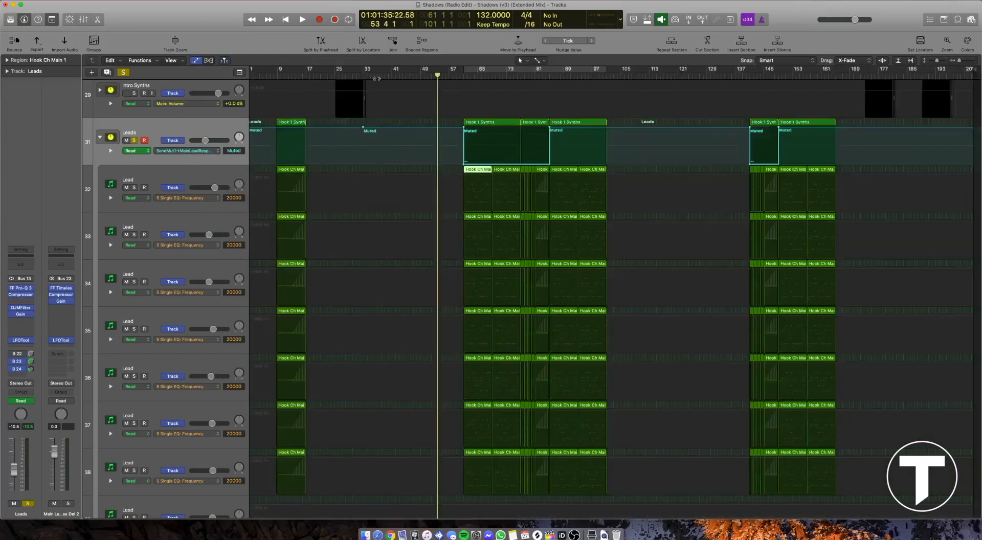
pyautogui.moveTo(377, 77); pyautogui.dragTo(445, 79)
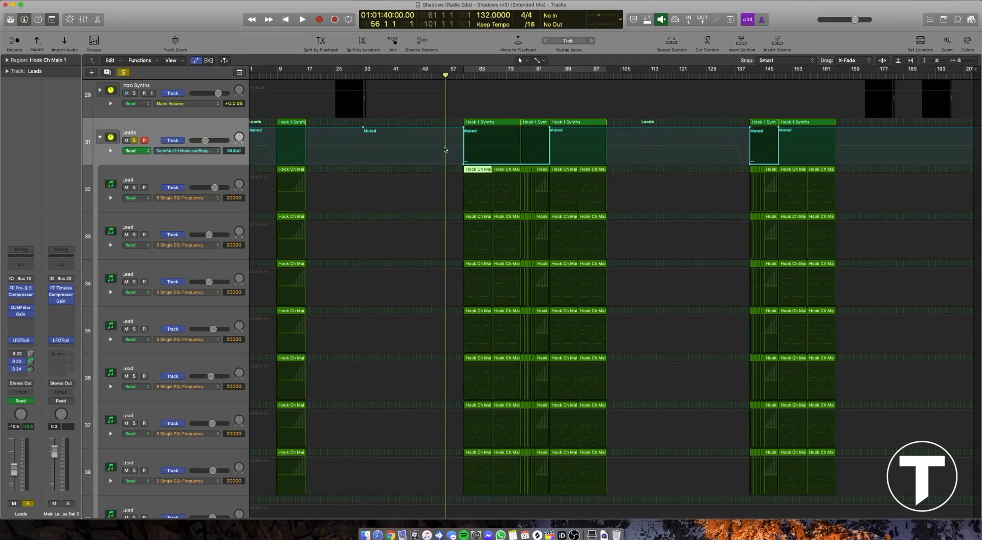
# Step: Display the Leads' Send Mute 2 → Main Lead Response Del 2 automation, and inspect that delay channel's Compressor before closing it
pyautogui.click(203, 150)
pyautogui.click(207, 154)
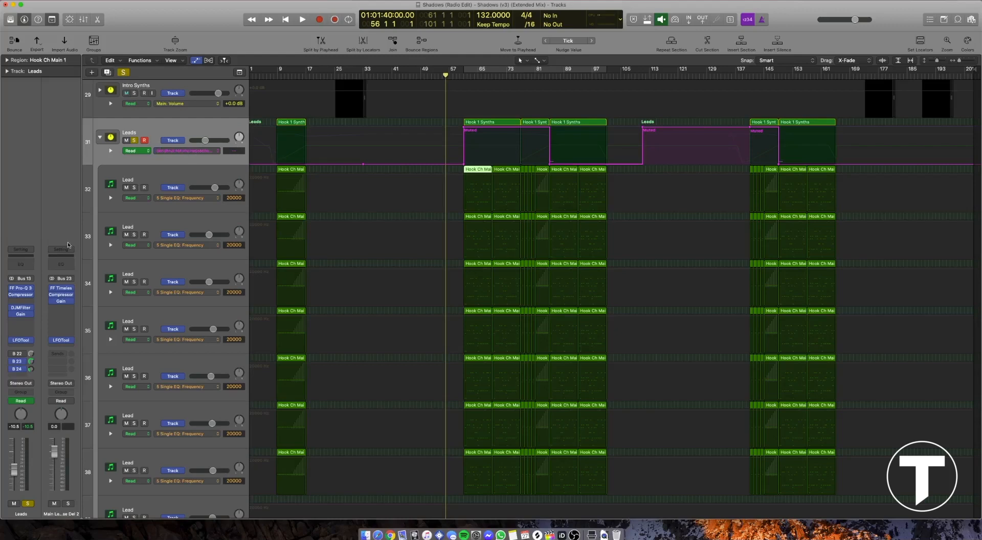
pyautogui.click(61, 296)
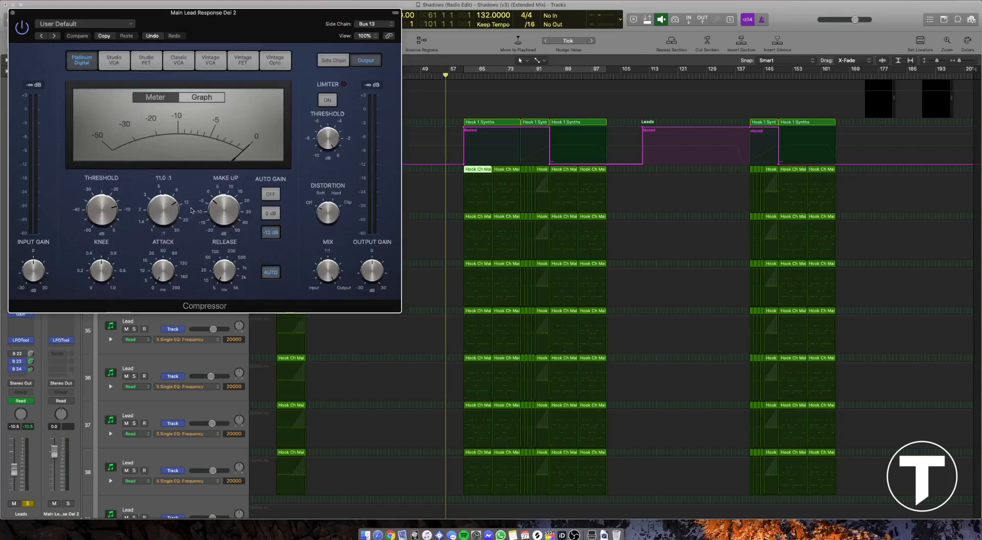
pyautogui.click(12, 12)
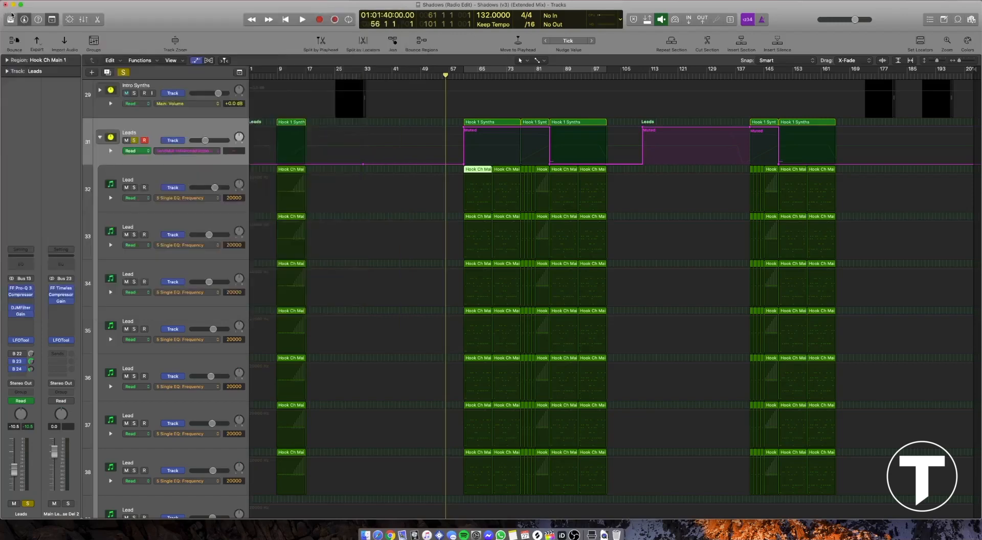
# Step: Hide the track automation, shrink the track heights, unsolo the Leads track and clear the region selection
pyautogui.moveTo(201, 149)
pyautogui.moveTo(13, 358)
pyautogui.press('a')
pyautogui.press('super+Up')
pyautogui.press('super+Up')
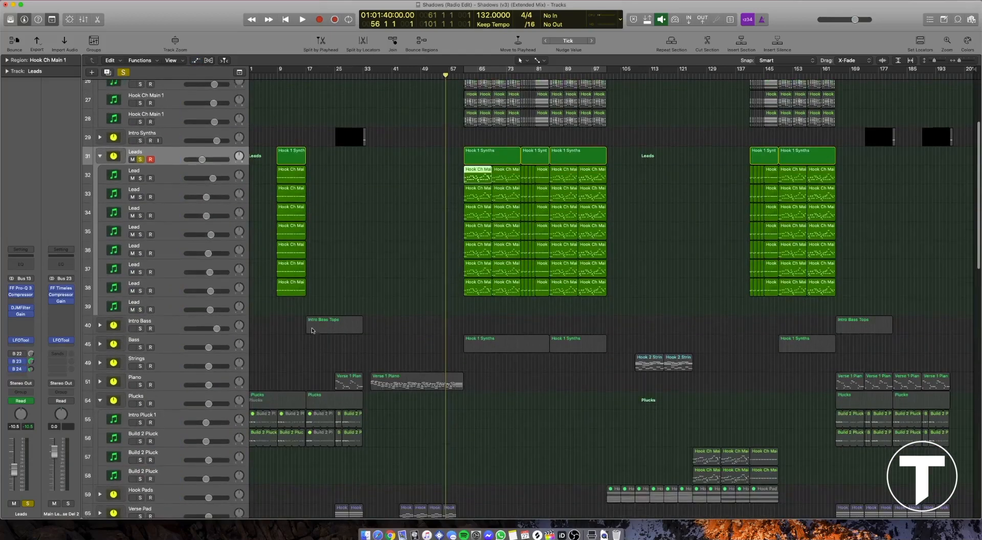
pyautogui.press('super+Up')
pyautogui.scroll(5, 329, 294)
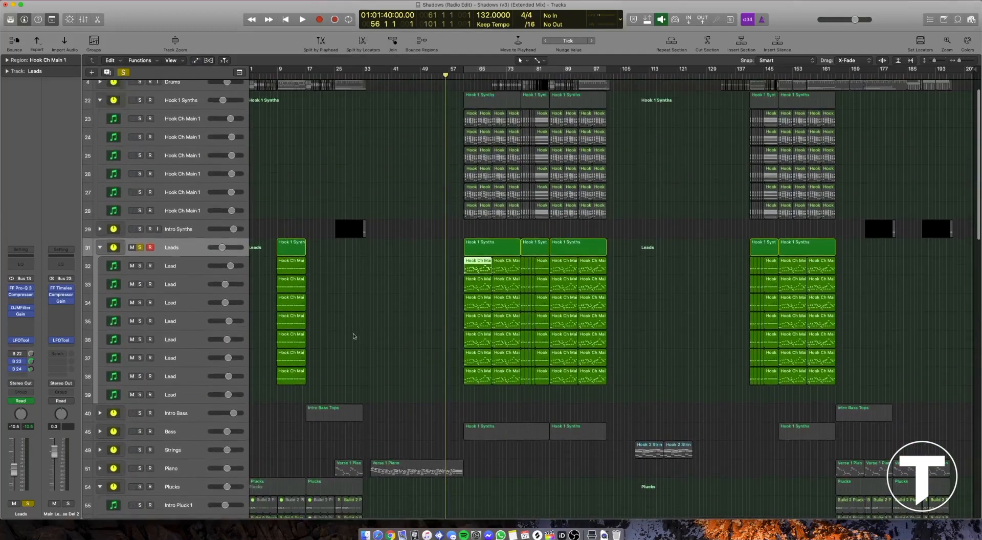
pyautogui.click(139, 266)
pyautogui.click(401, 310)
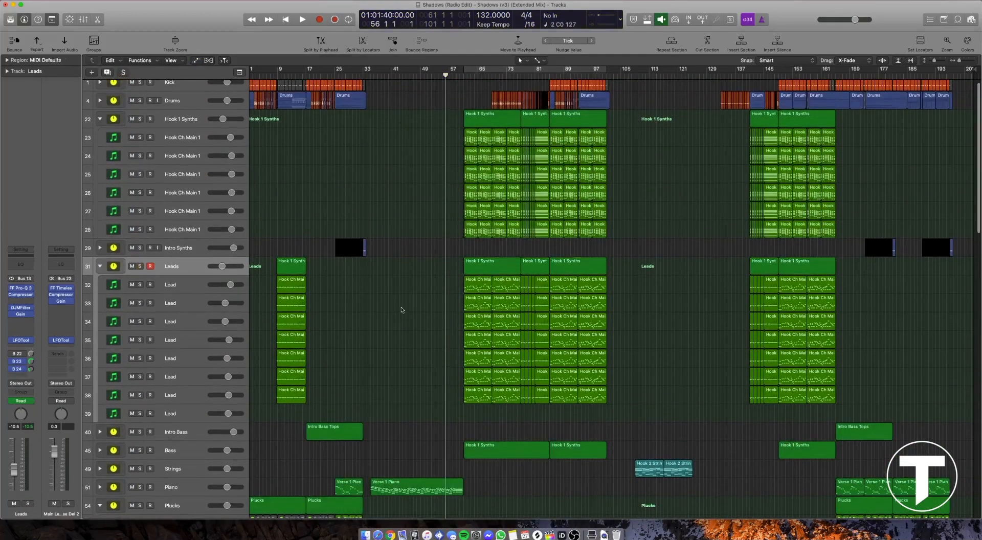